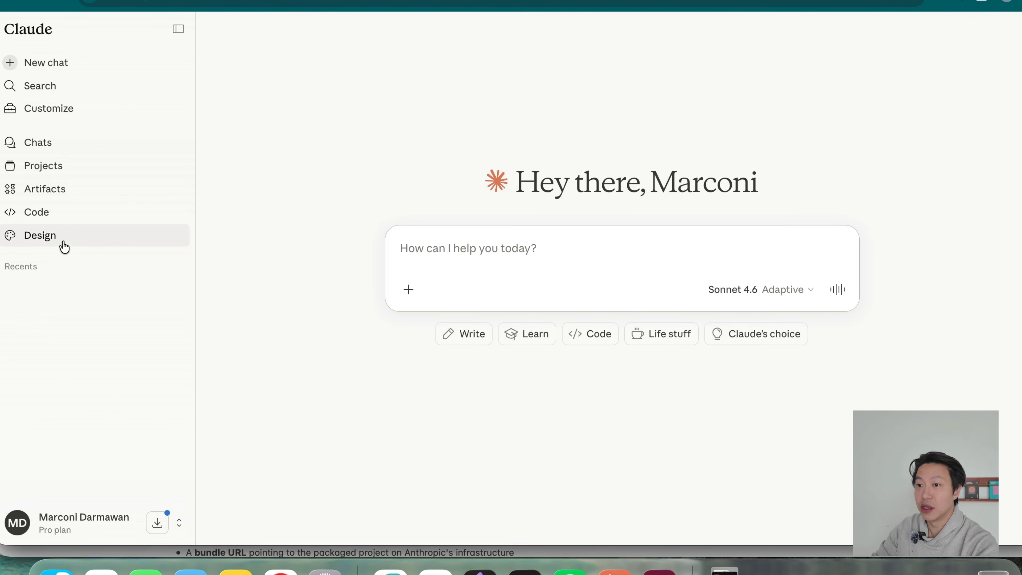
Open Claude's Design area and review the new-project options for prototypes, slide decks and other projects.
click(77, 243)
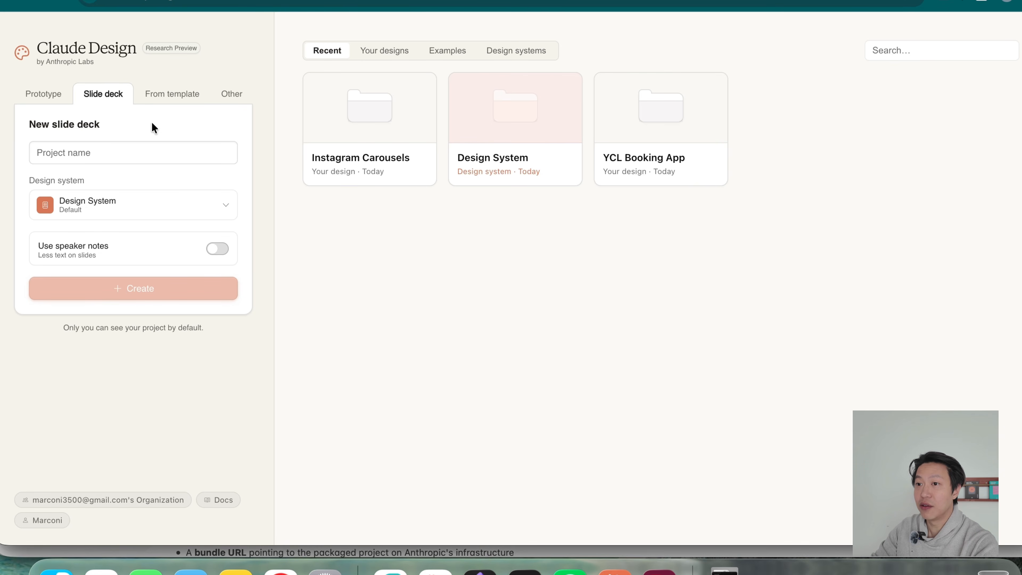
click(47, 100)
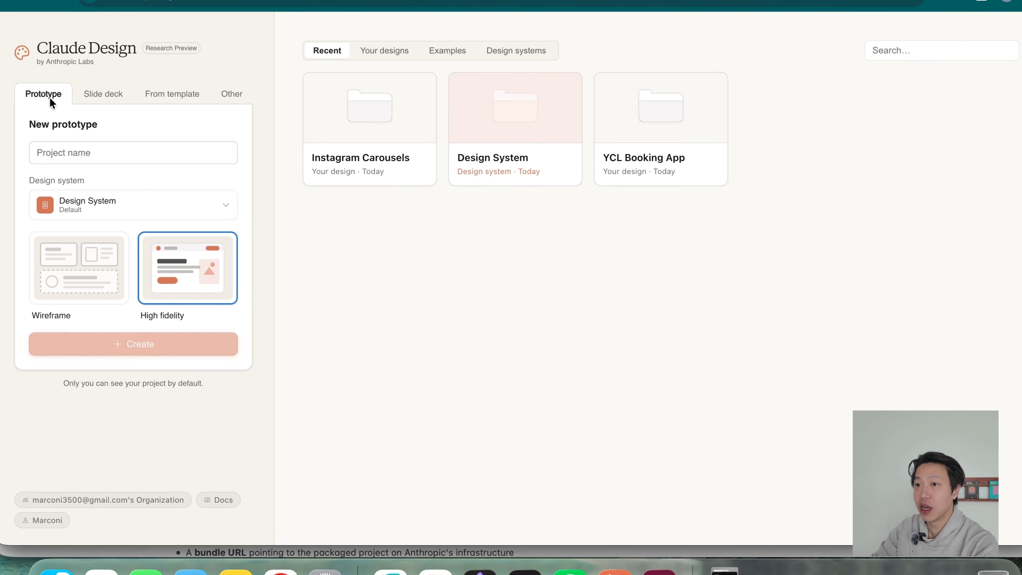
click(100, 98)
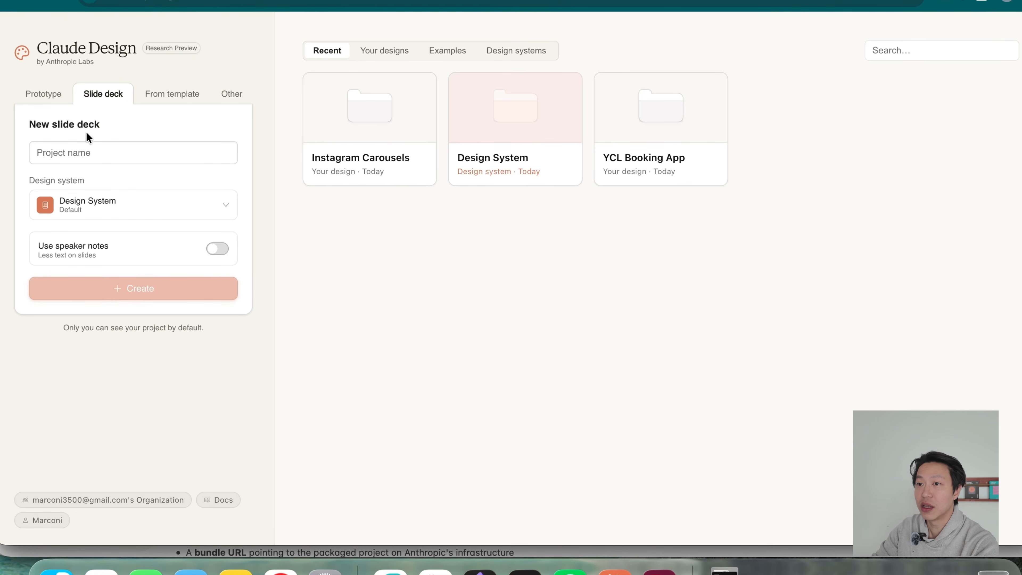
click(233, 99)
click(188, 210)
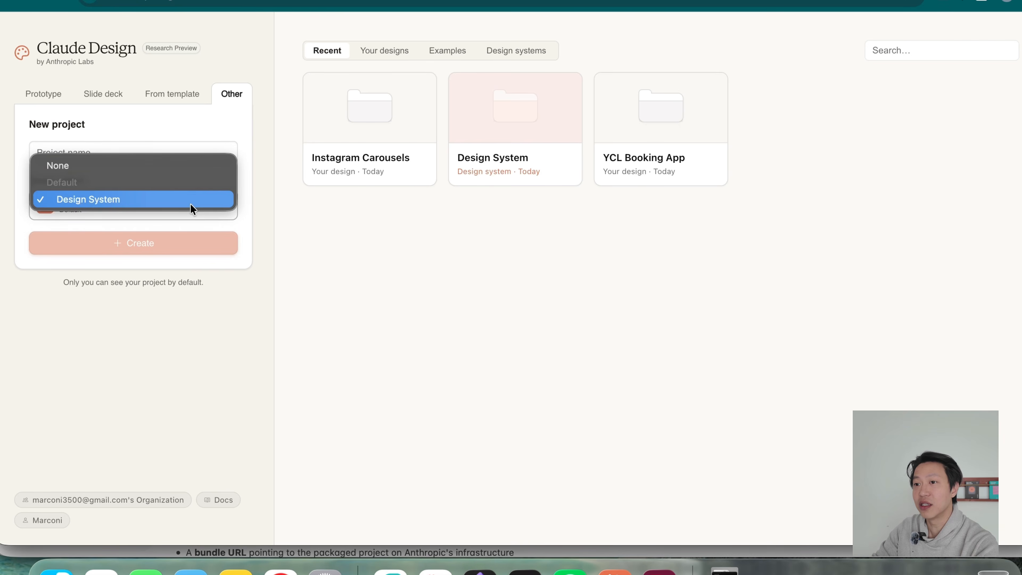
click(128, 332)
click(41, 93)
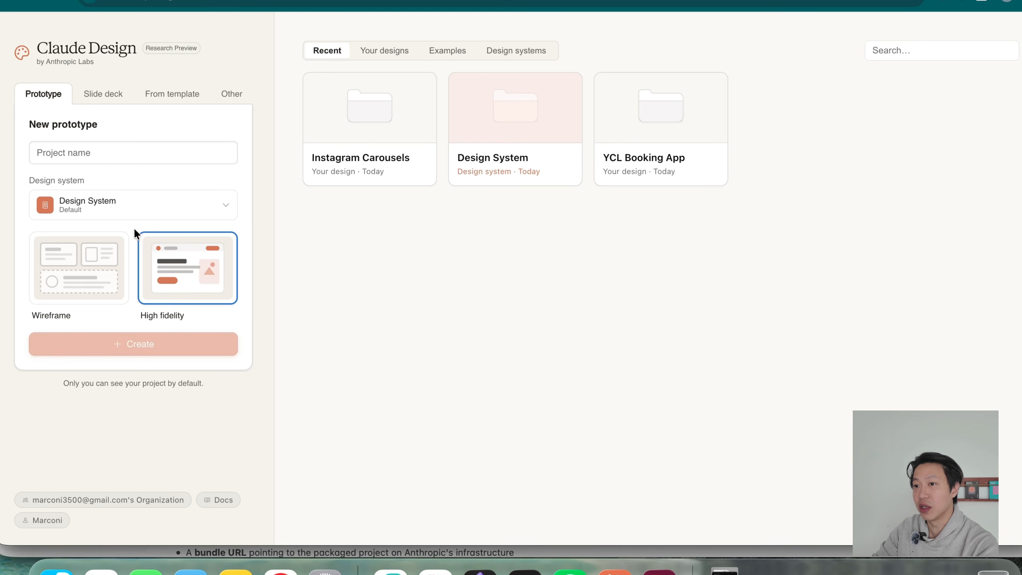
Examine the design system setup form's company, code, Figma file, asset and notes fields, and return to the project overview.
click(493, 153)
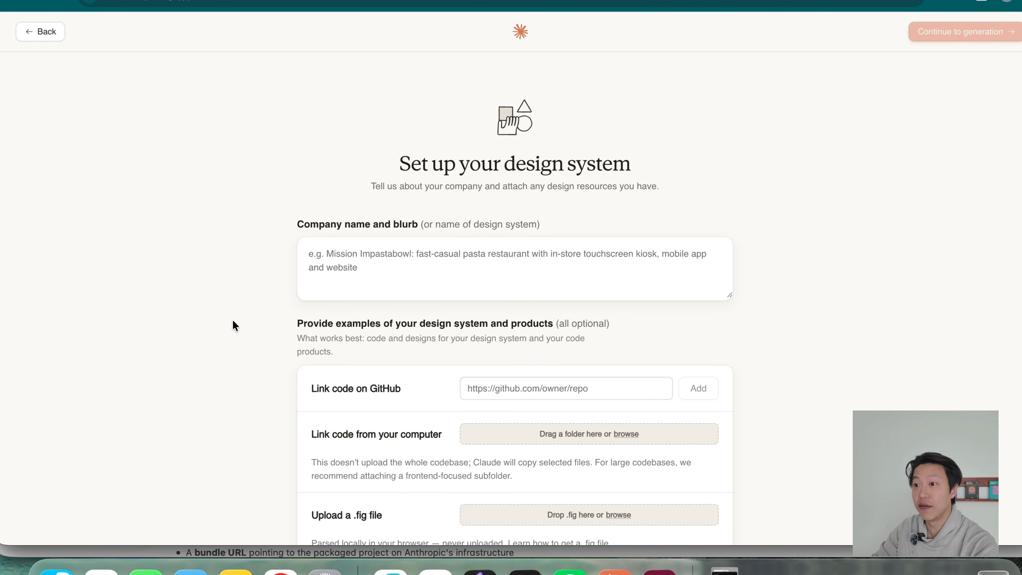
scroll(277, 302, down, 3)
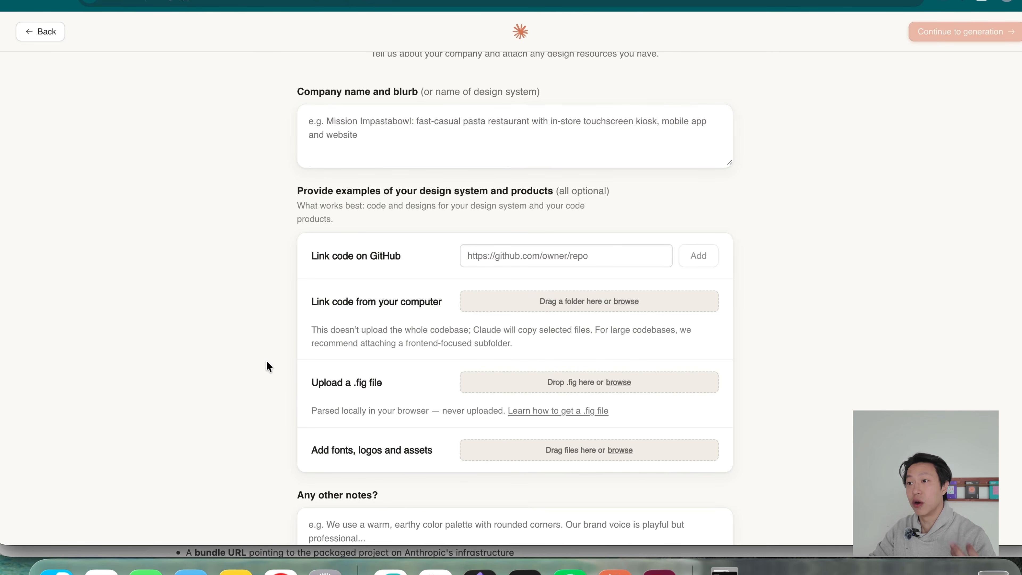
scroll(299, 359, down, 2)
scroll(297, 364, up, 3)
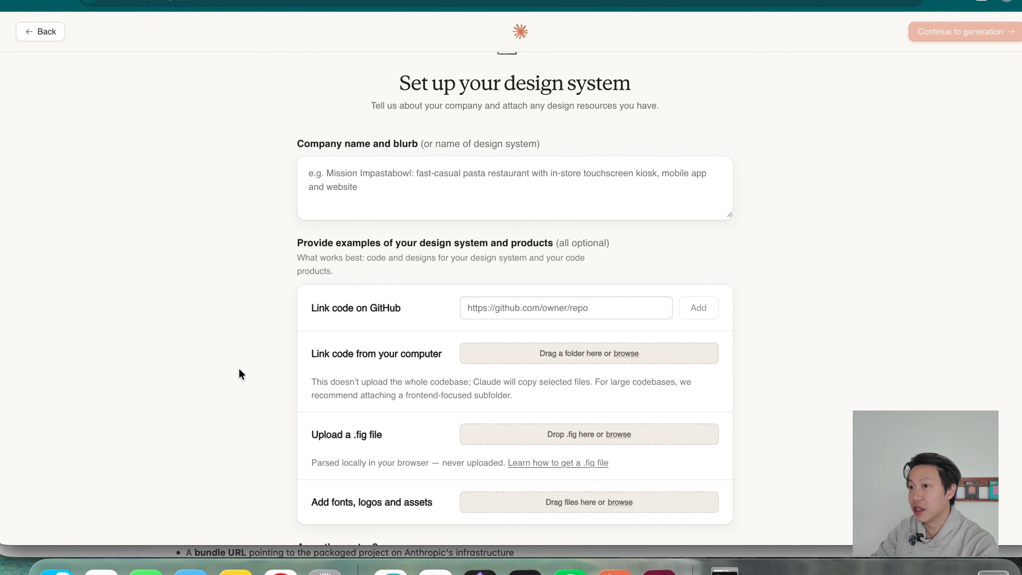
scroll(344, 184, up, 2)
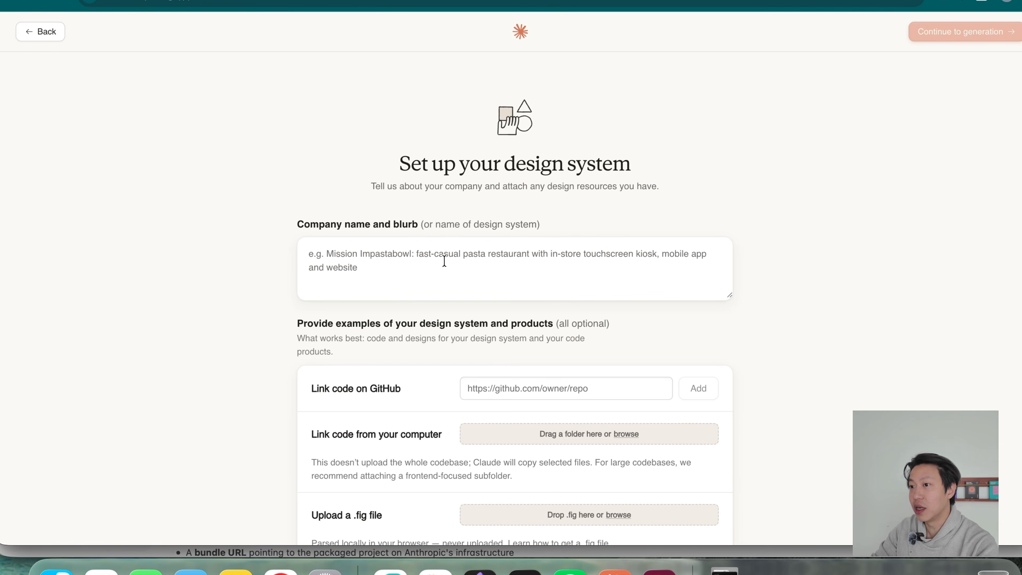
click(461, 252)
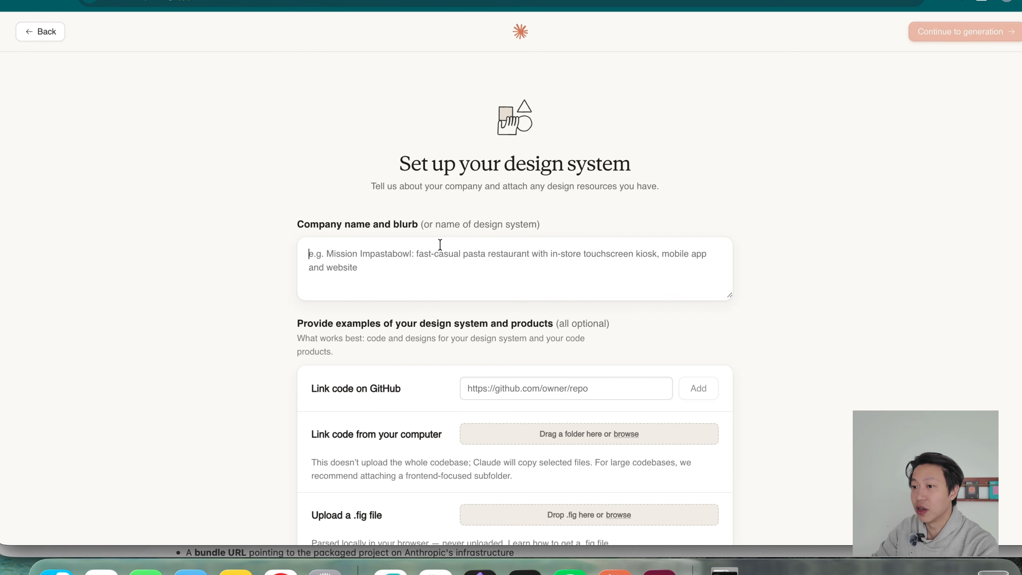
scroll(359, 416, down, 1)
scroll(360, 417, down, 2)
click(518, 297)
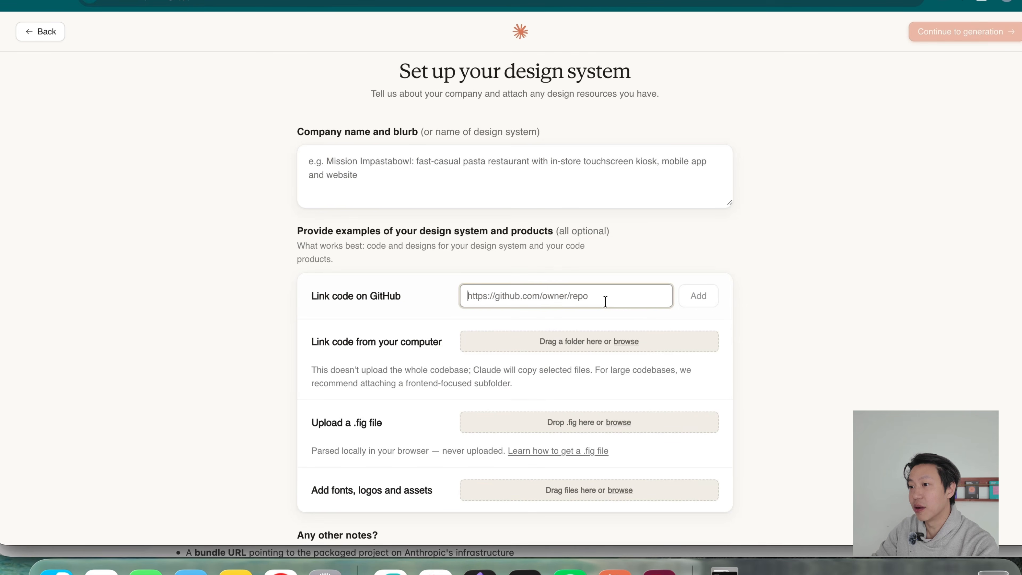
scroll(290, 356, down, 1)
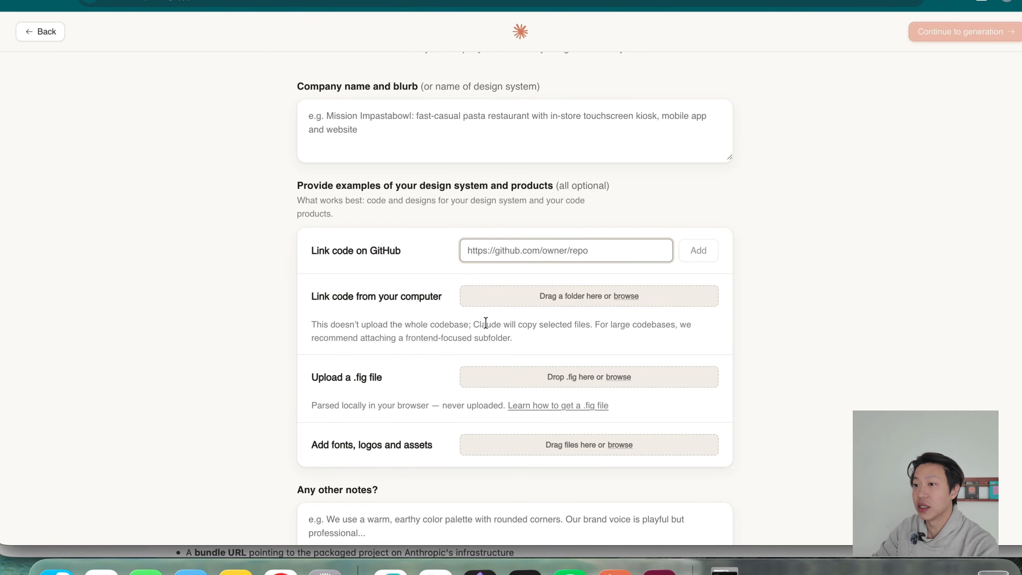
click(298, 375)
scroll(281, 382, down, 2)
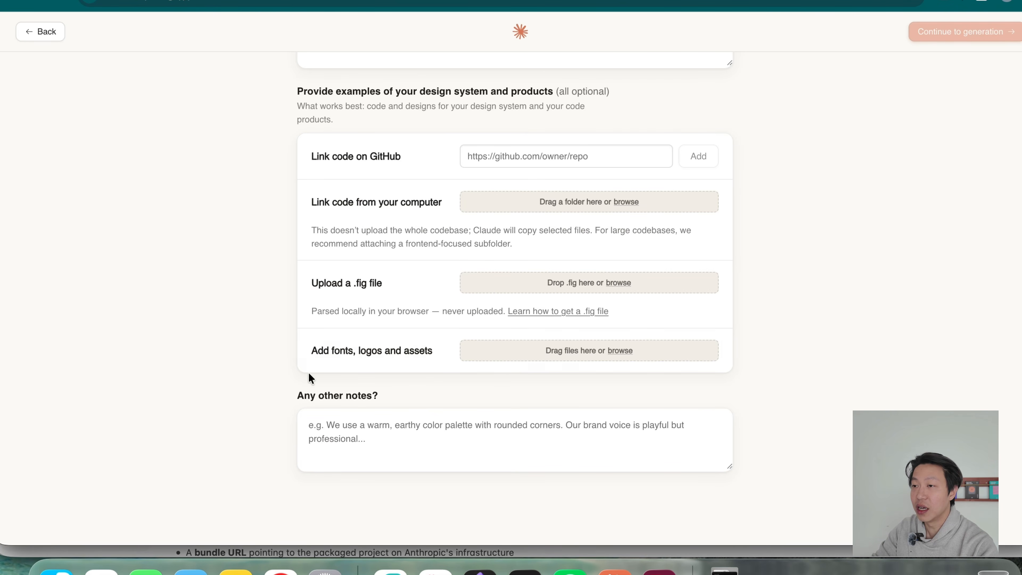
scroll(240, 386, up, 6)
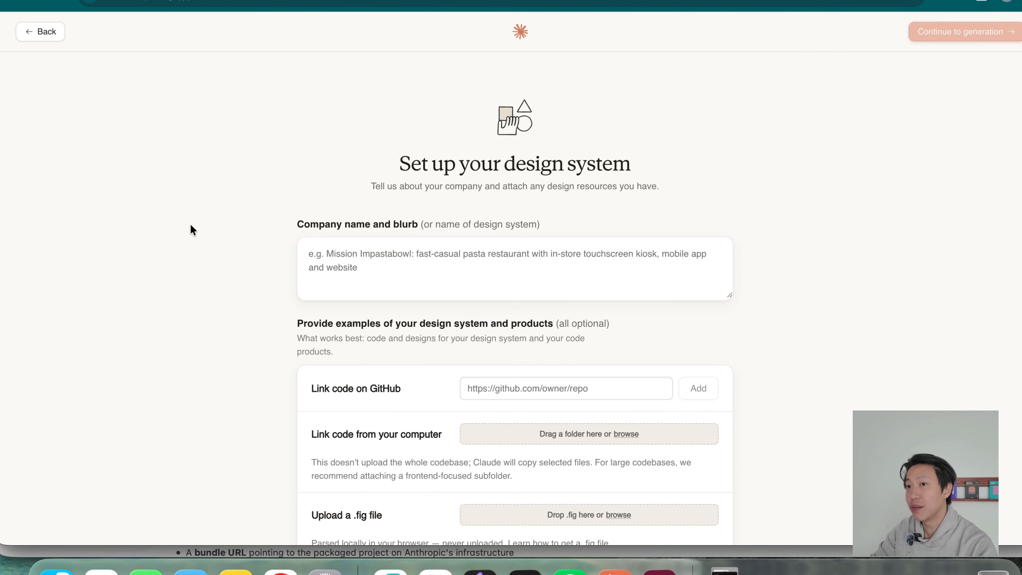
click(43, 35)
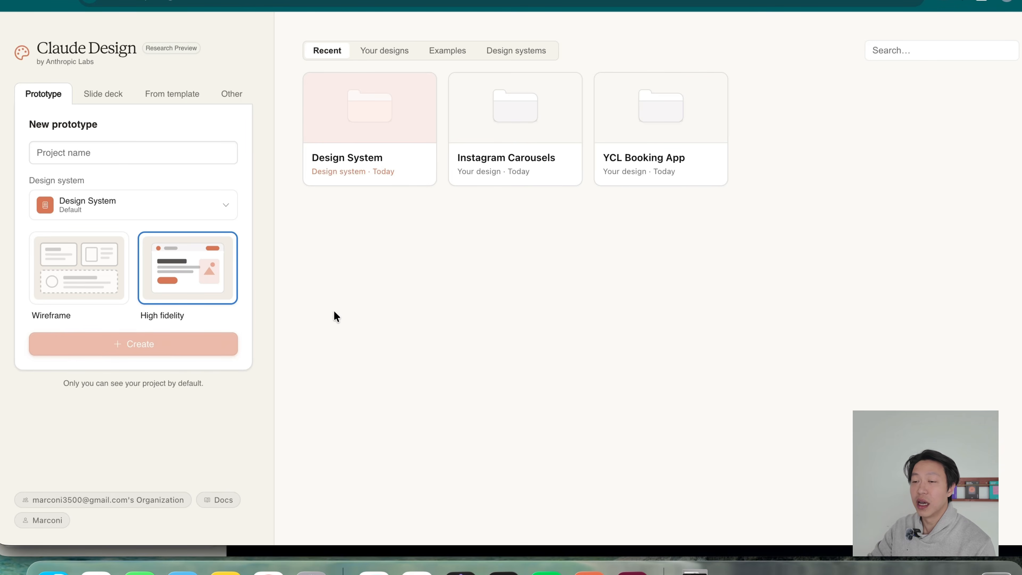
Create a slide deck project named "Nordhem Slide Deck" using the default Design System, without speaker notes.
click(106, 94)
click(121, 157)
click(147, 210)
click(147, 198)
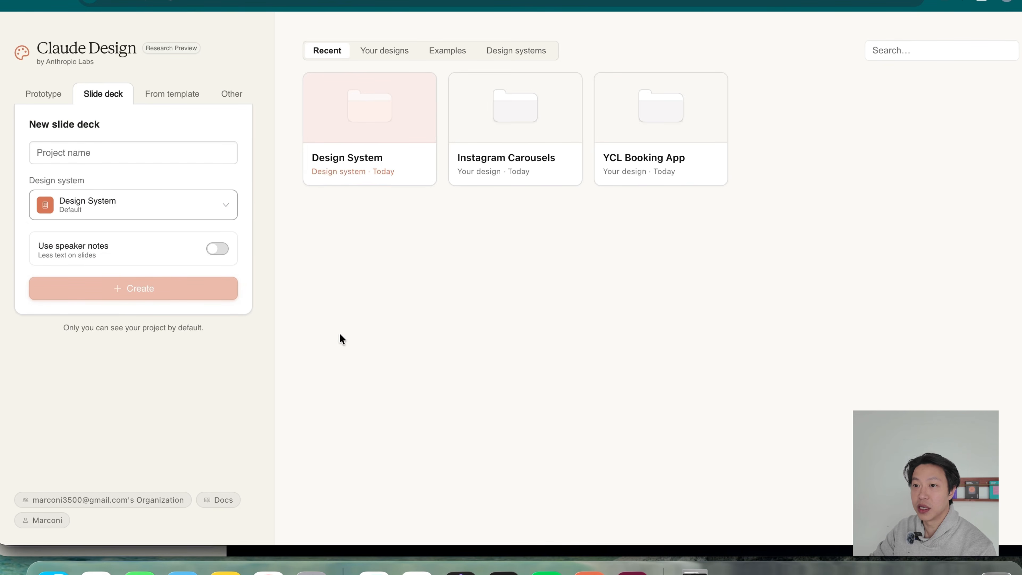
click(168, 155)
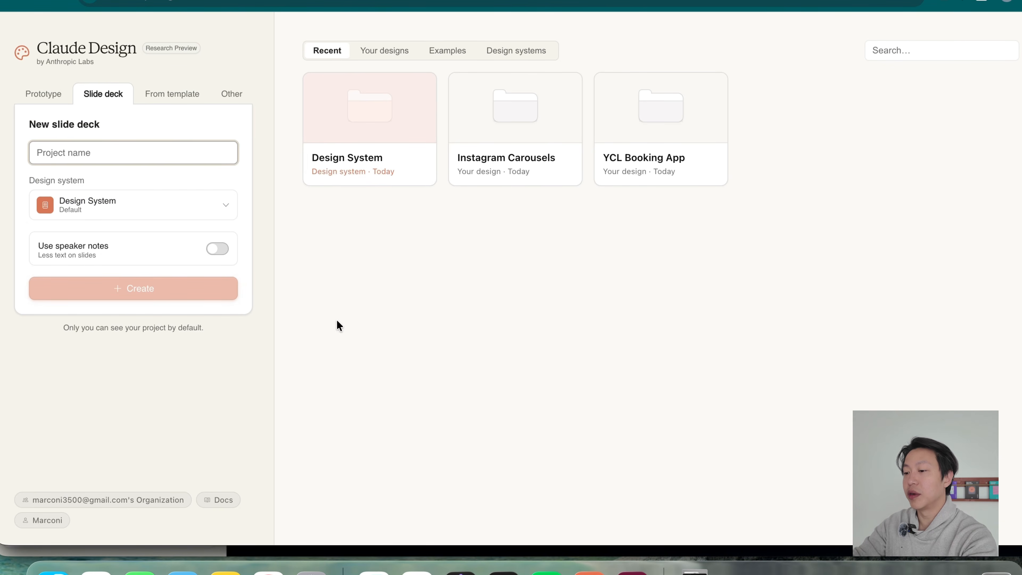
text(Nordhe)
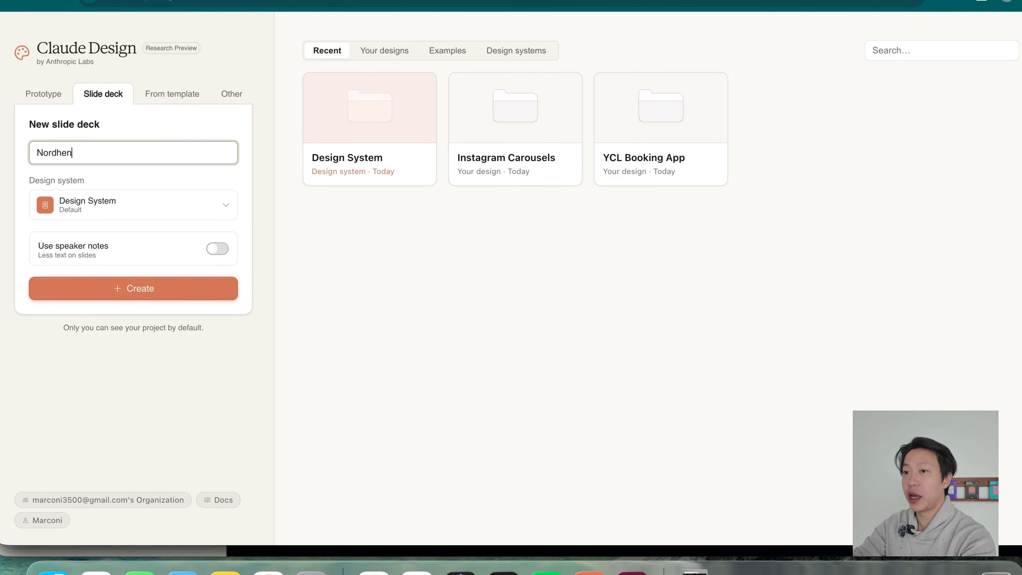
text(m Slide Deck)
click(168, 139)
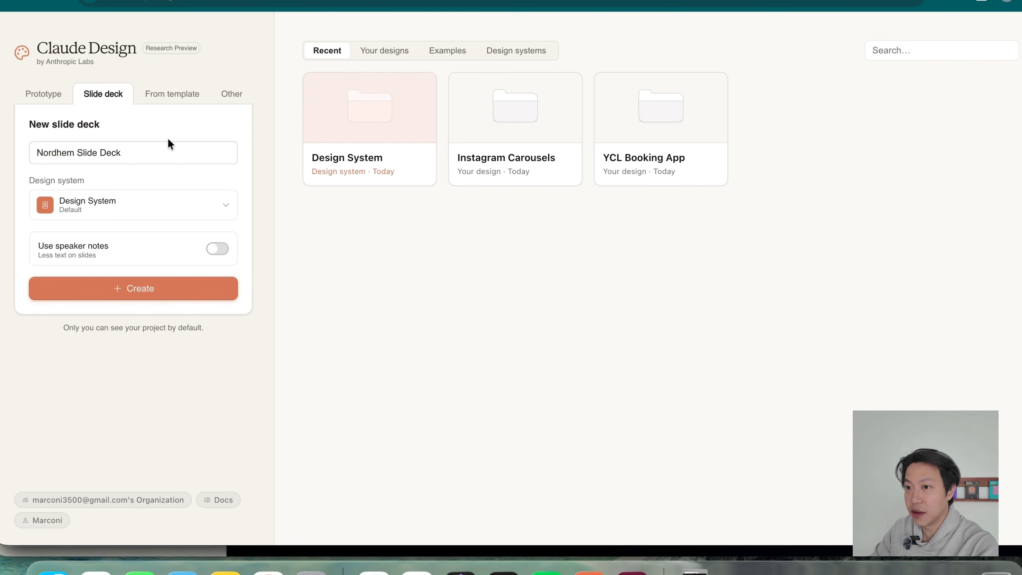
click(172, 291)
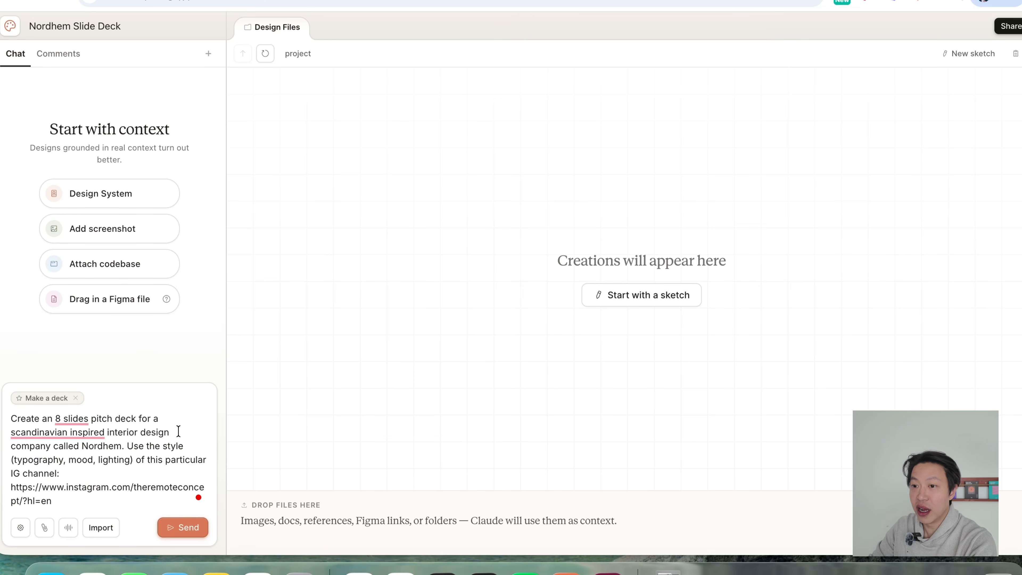
Correct the wording "8 slides" to "8-slide" in the Nordhem pitch deck prompt.
mouse_move(68, 420)
click(87, 455)
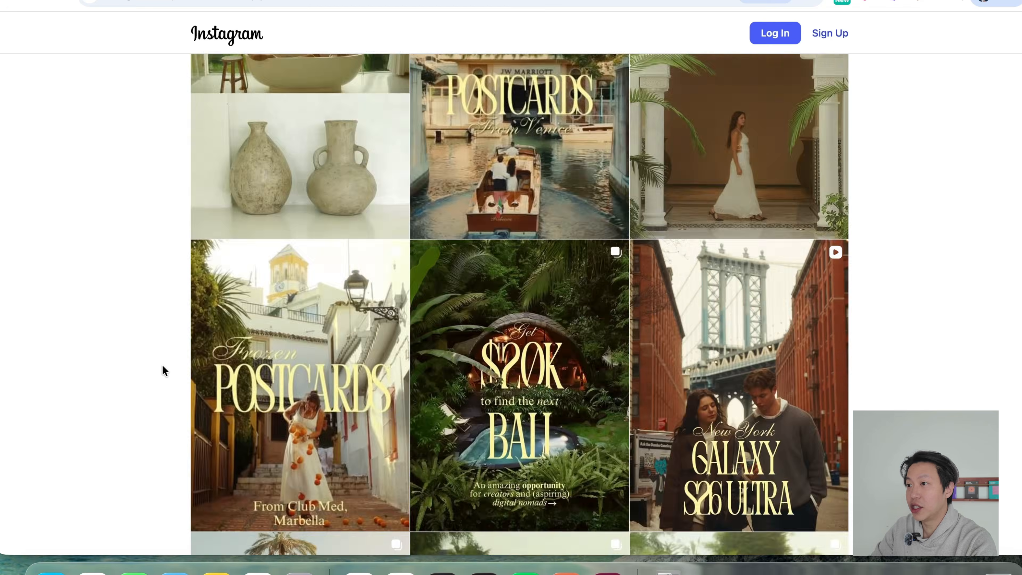
Examine the typography, mood and lighting of the posts on the Instagram channel referenced in the prompt.
scroll(162, 365, up, 5)
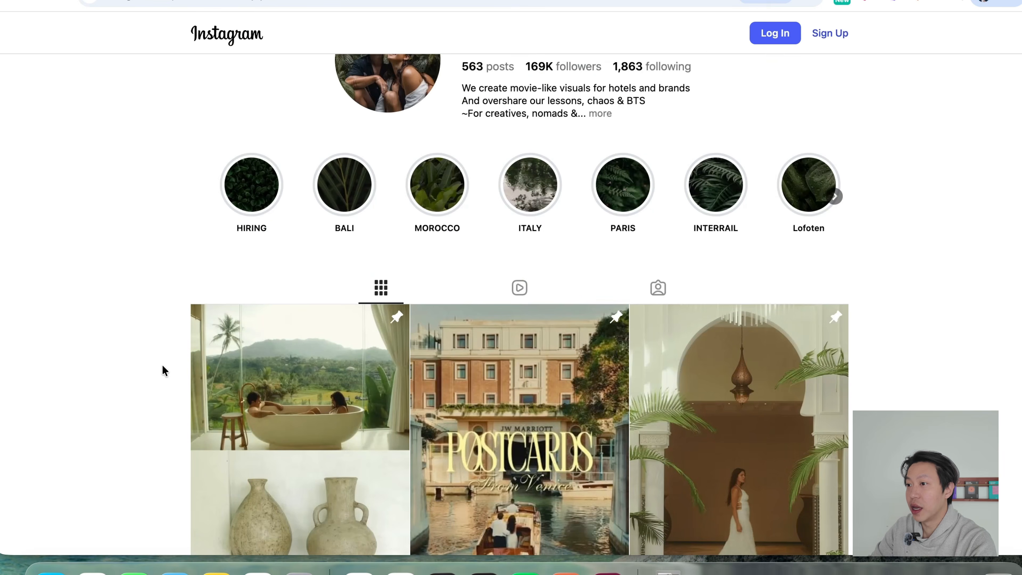
scroll(162, 365, down, 4)
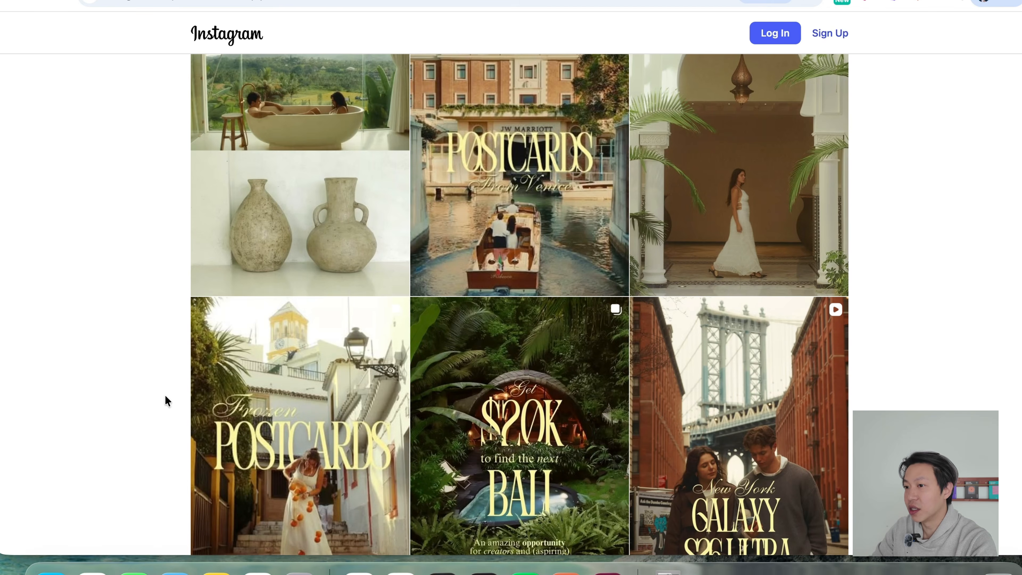
scroll(132, 471, down, 5)
scroll(141, 461, down, 7)
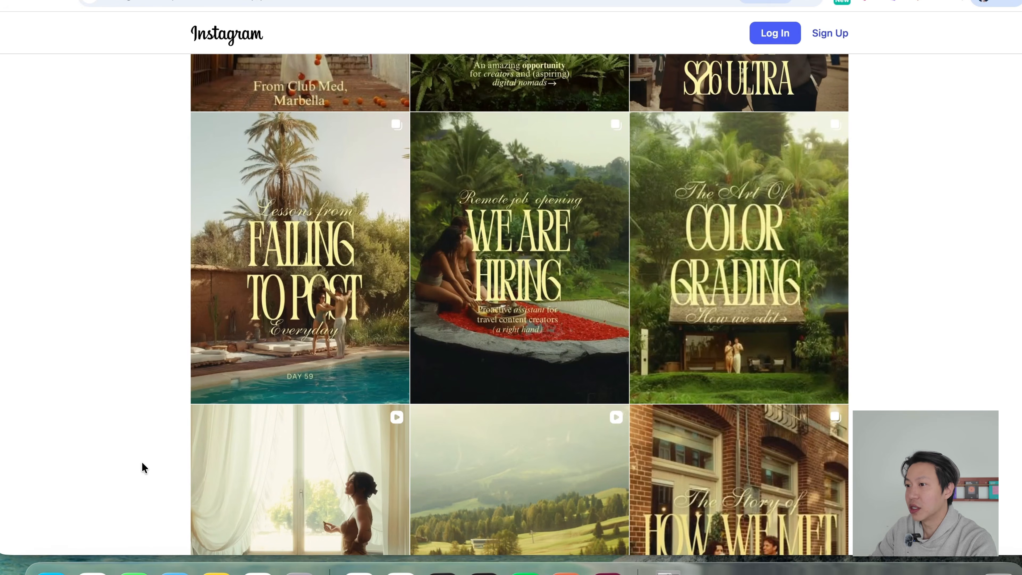
scroll(142, 462, up, 7)
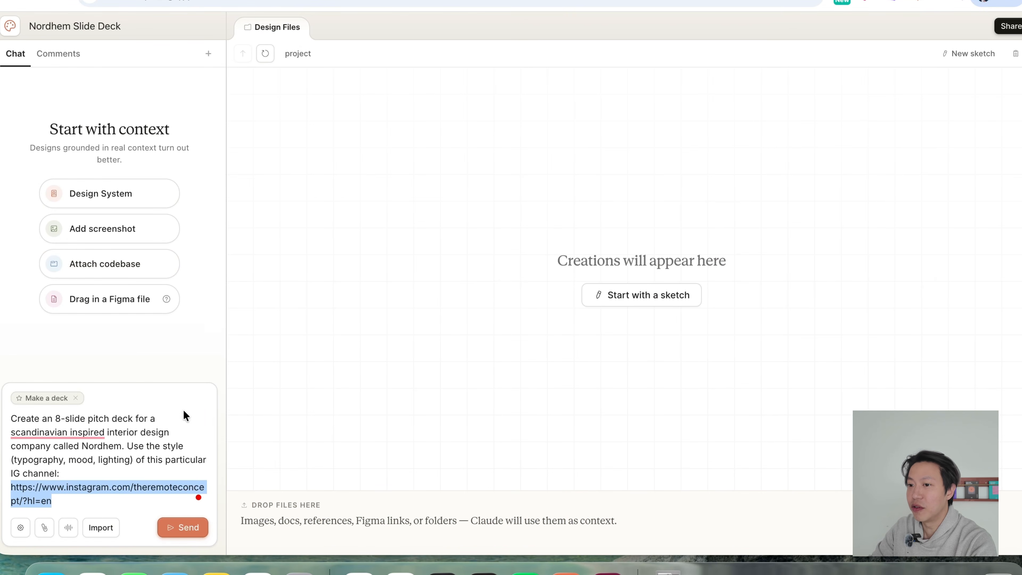
Submit the prompt for an 8-slide pitch deck for Nordhem styled after the linked Instagram channel.
click(105, 475)
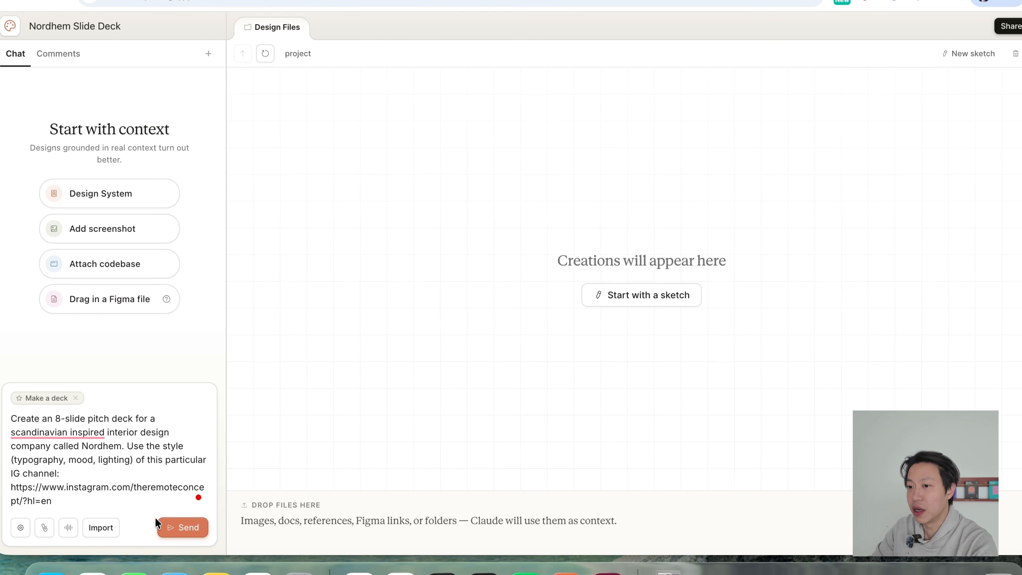
click(184, 529)
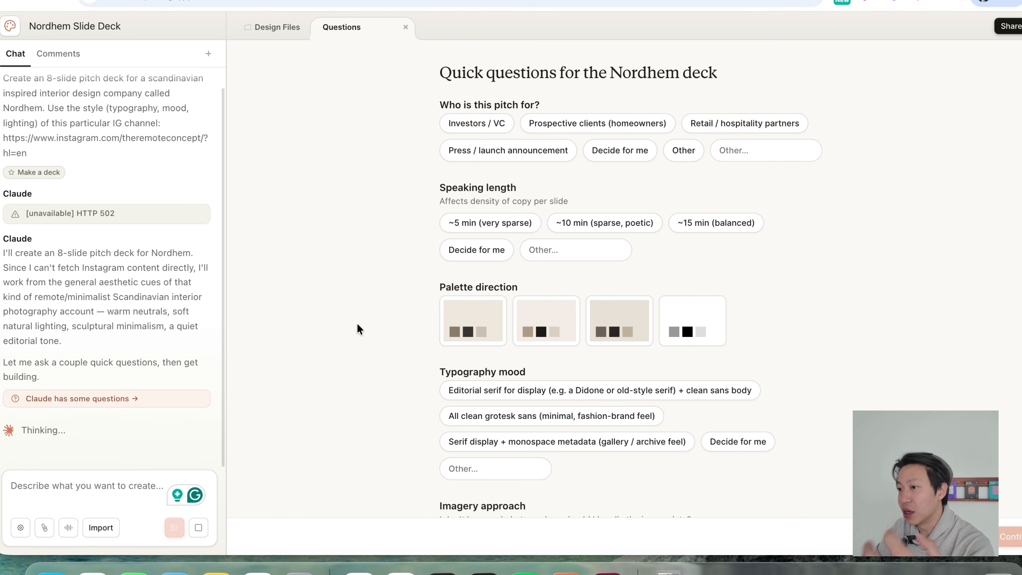
Answer that the pitch is for "Prospective clients (homeowners)" with a speaking length of "~10 min (sparse, poetic)".
scroll(346, 415, down, 2)
scroll(345, 415, down, 5)
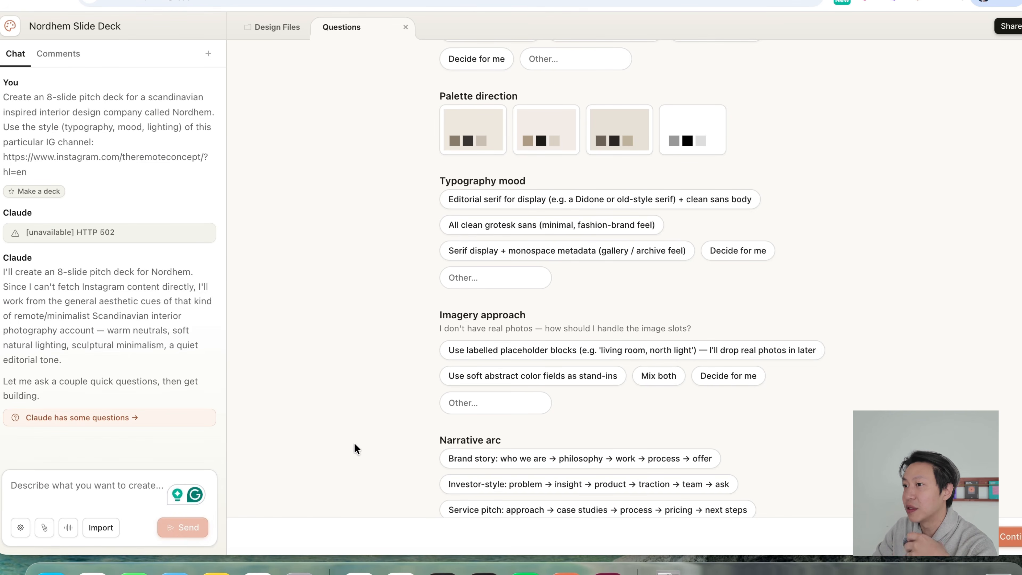
scroll(353, 442, up, 7)
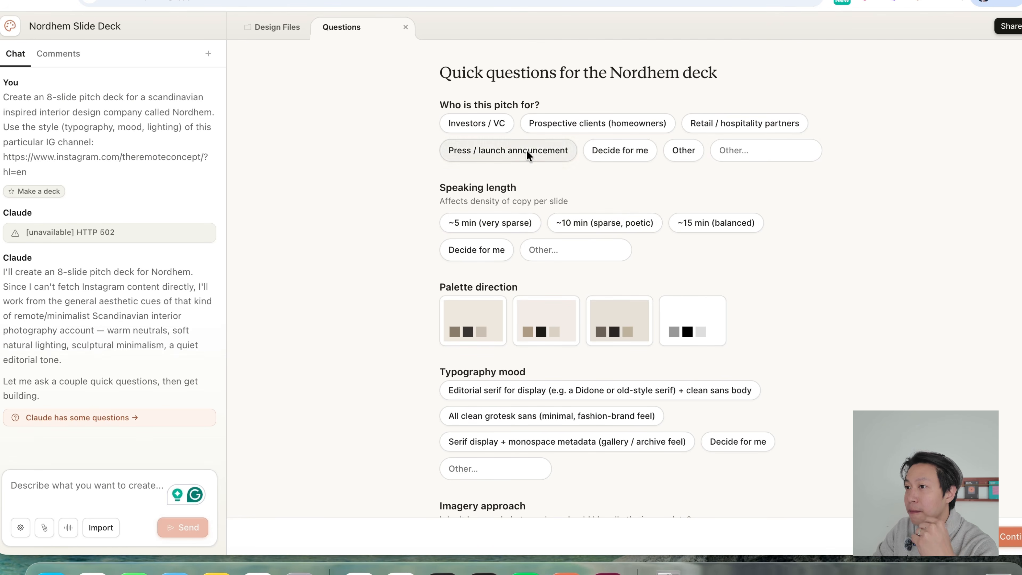
click(608, 123)
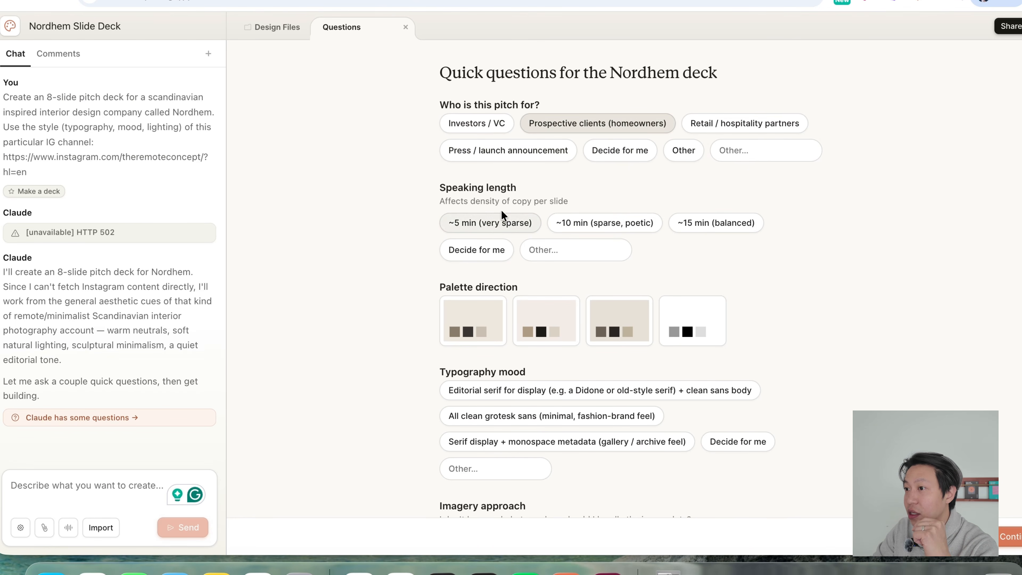
click(614, 224)
Choose the first beige palette direction and the "Editorial serif for display + clean sans body" typography mood.
scroll(488, 282, down, 3)
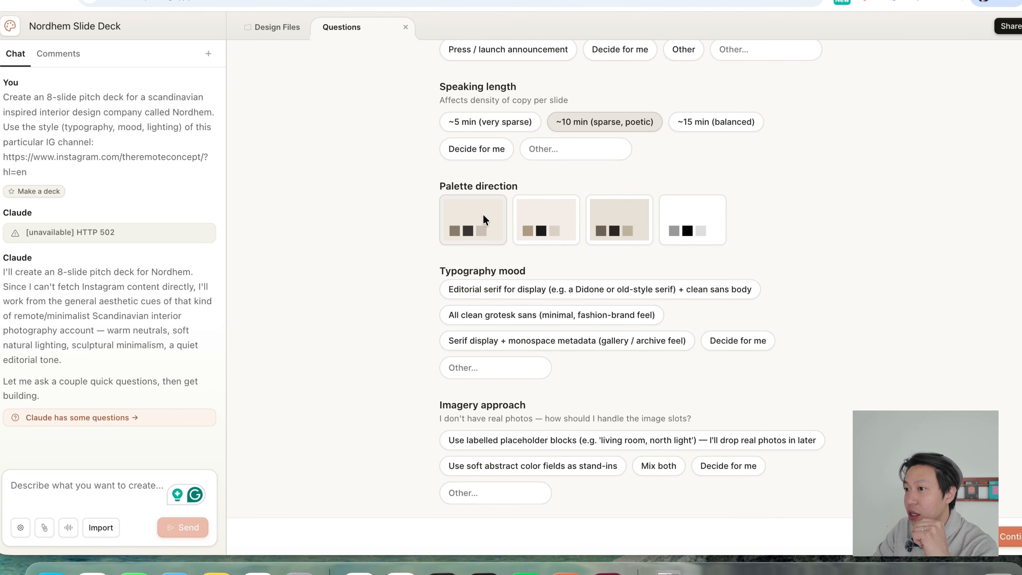
click(479, 226)
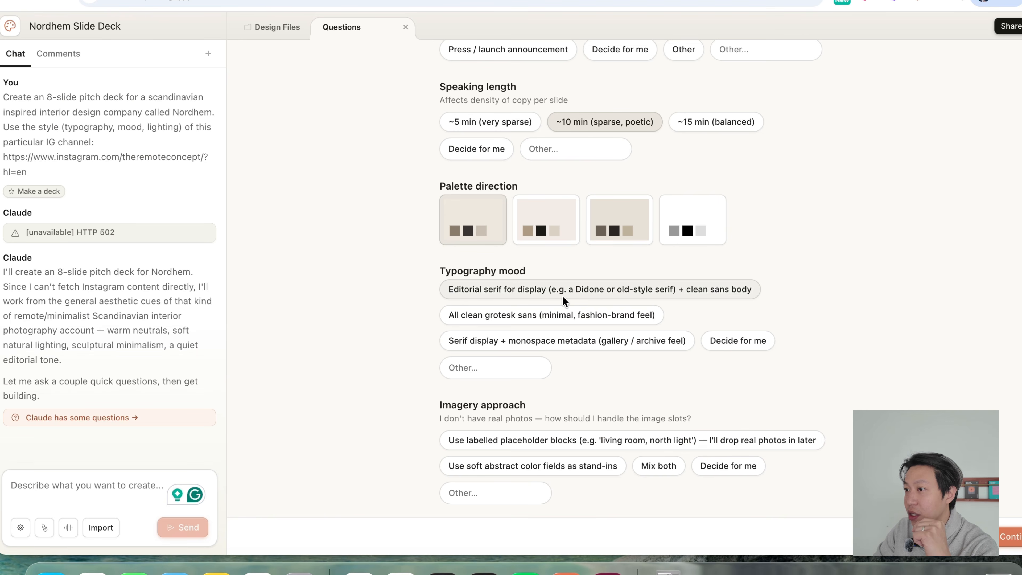
click(594, 288)
Choose labelled placeholder blocks as the imagery approach and "Brand story: who we are → philosophy → work → process → offer" as the narrative arc.
scroll(567, 423, down, 1)
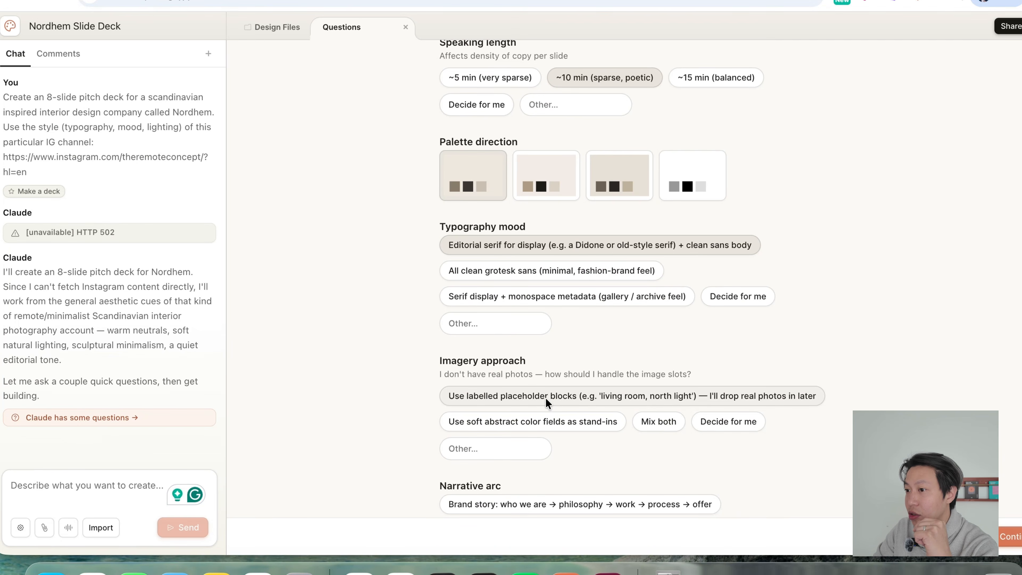
click(547, 398)
scroll(547, 397, down, 5)
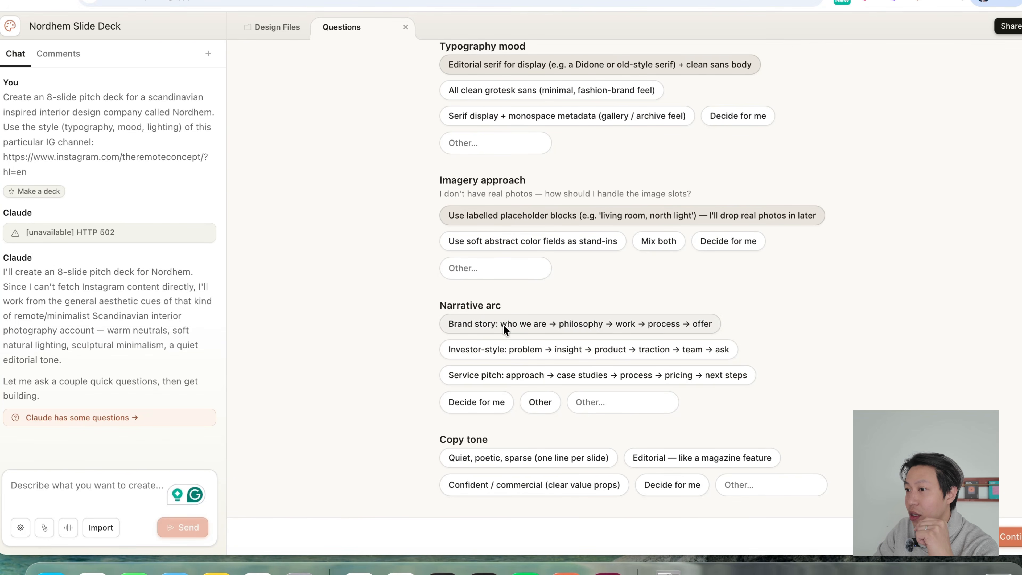
click(513, 326)
Set the copy tone to "Quiet, poetic, sparse (one line per slide)" and the full-bleed section dividers to "Yes, 1–2 divider moments".
scroll(519, 362, down, 5)
click(525, 244)
click(499, 342)
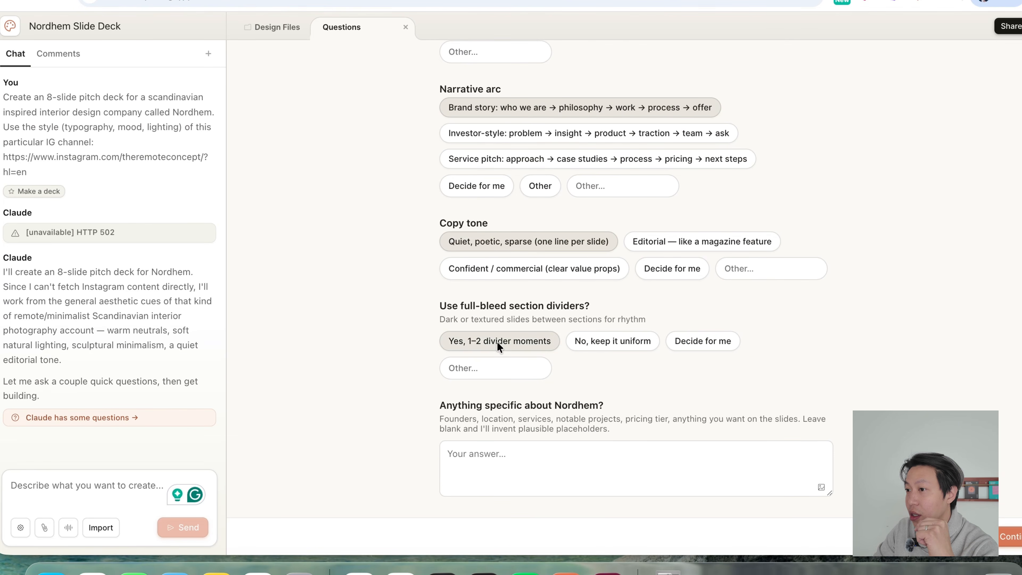
Request the "Toggle palette" and "Toggle typography pairing" tweaks and submit the questionnaire to generate the deck.
scroll(522, 456, down, 3)
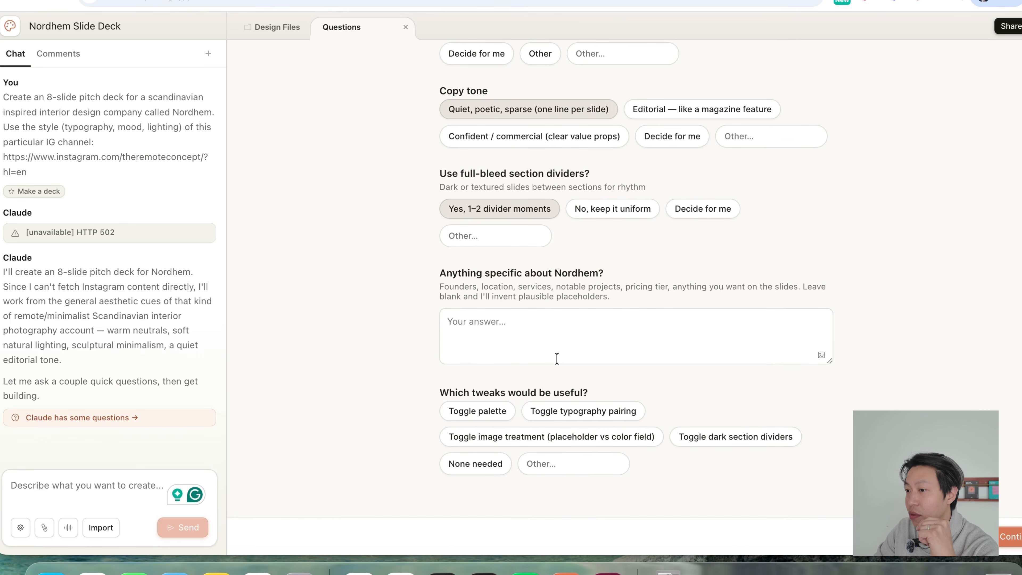
click(483, 412)
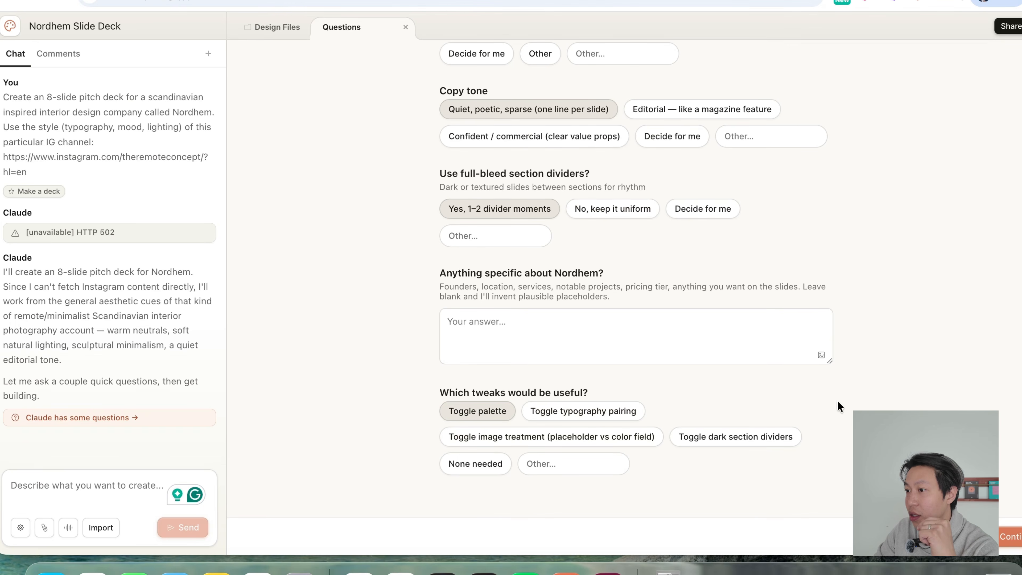
click(591, 412)
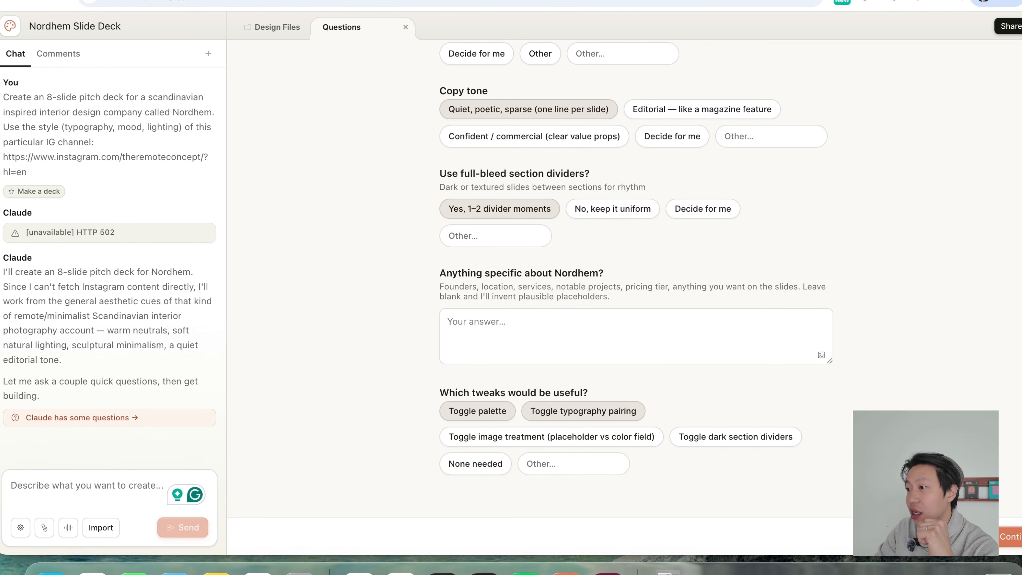
click(1017, 541)
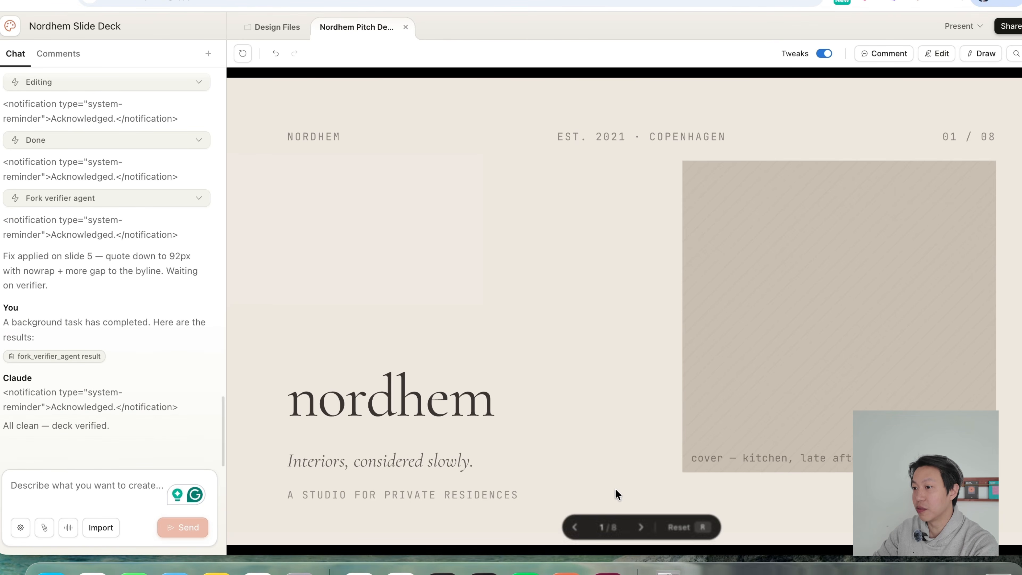
Review the generated pitch deck from the cover through slide 5 and return to the selected works slide.
click(640, 527)
click(644, 528)
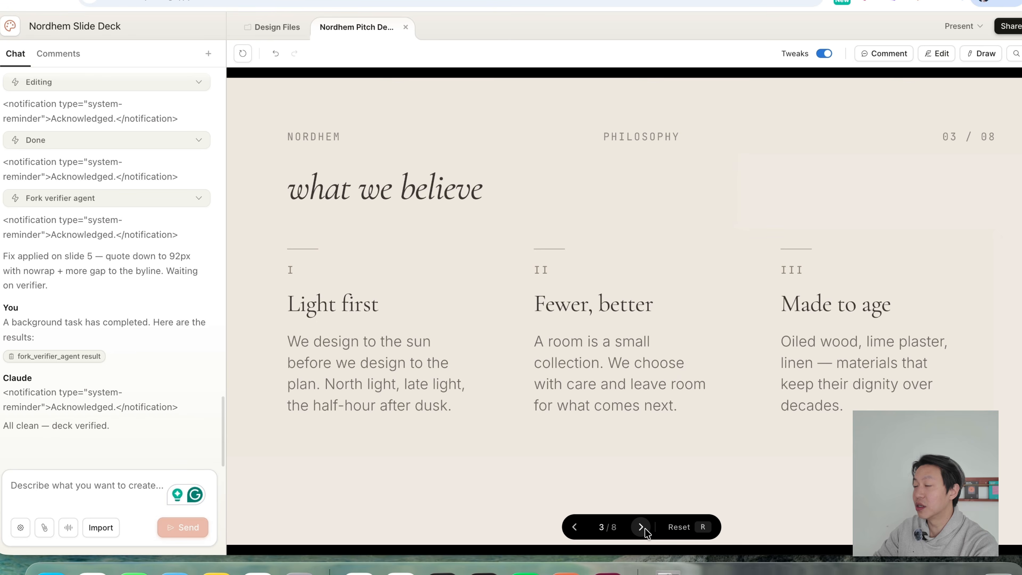
click(644, 529)
click(644, 528)
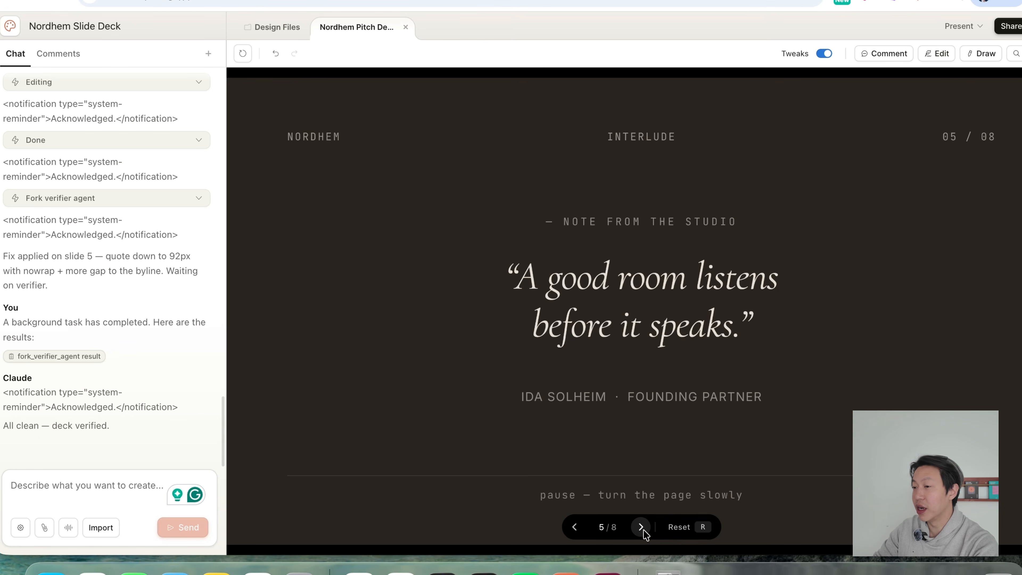
click(575, 530)
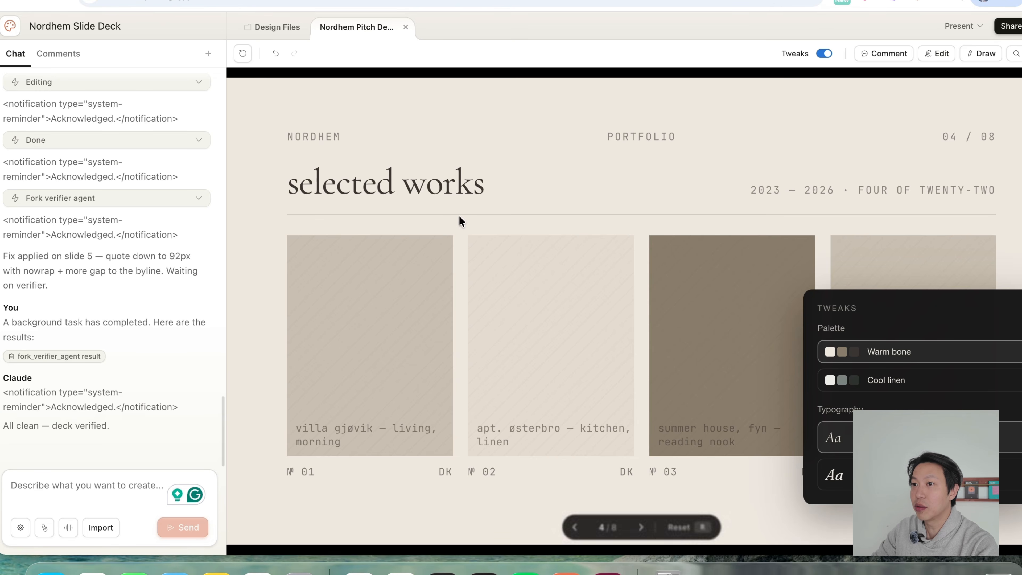
Check the project's design files, return to the pitch deck and look over the philosophy and selected works slides.
click(273, 26)
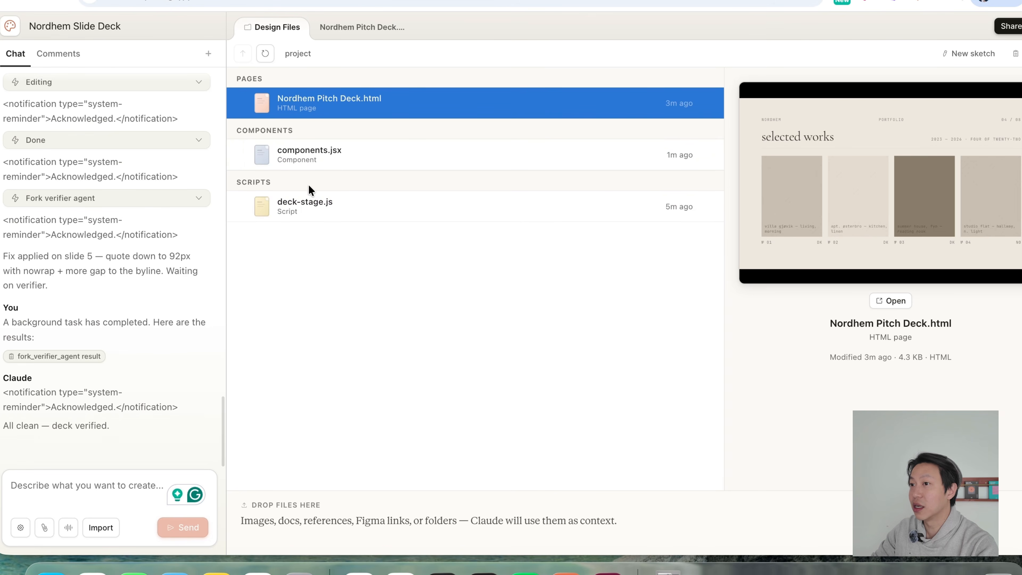
click(361, 26)
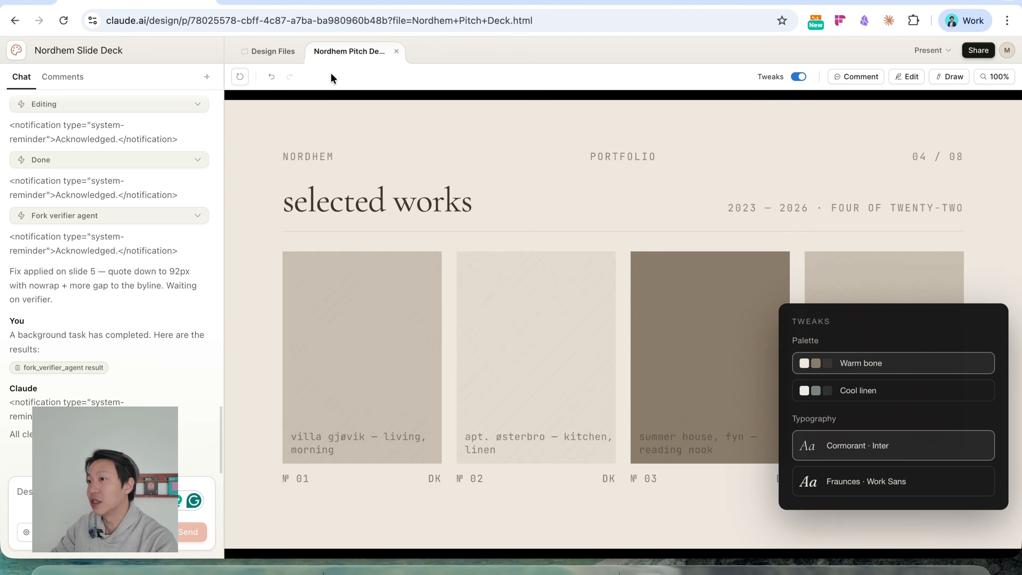
mouse_move(408, 326)
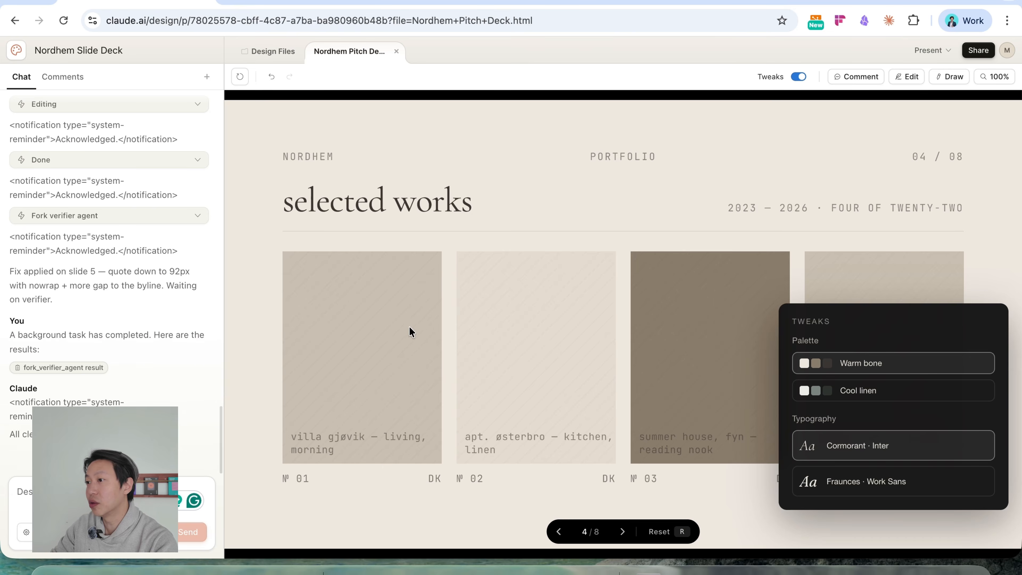
click(558, 532)
click(622, 531)
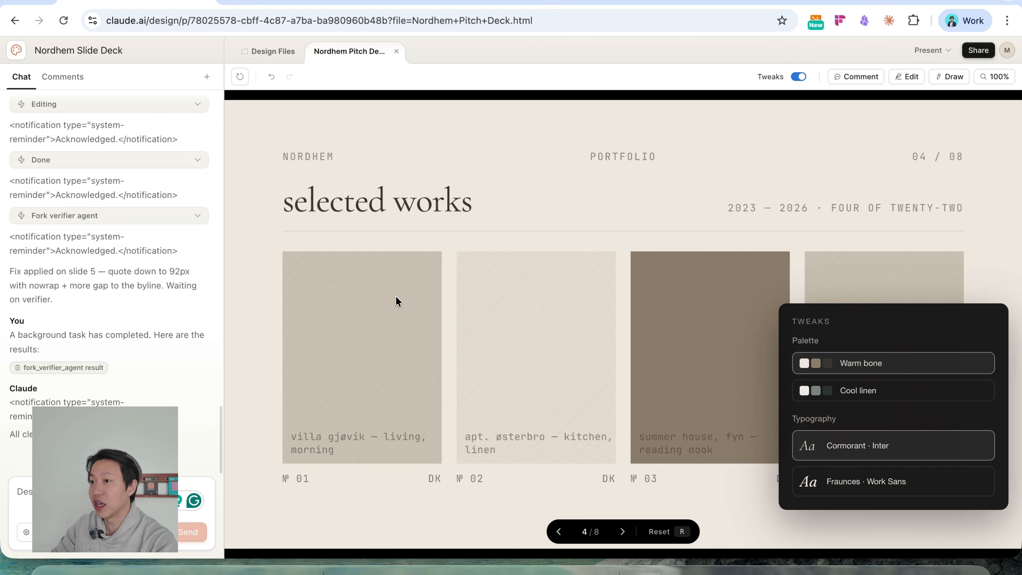
click(187, 488)
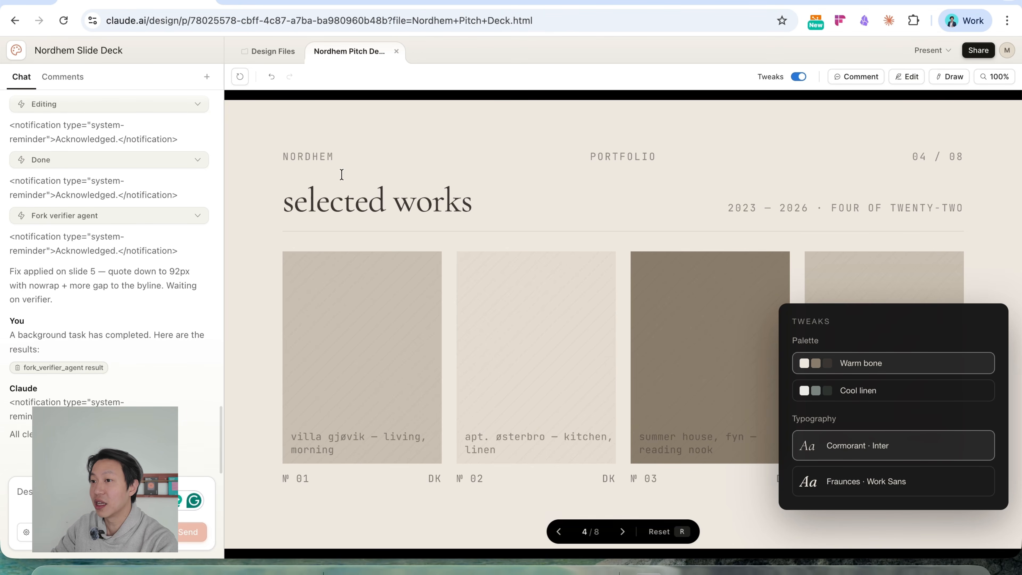
click(559, 531)
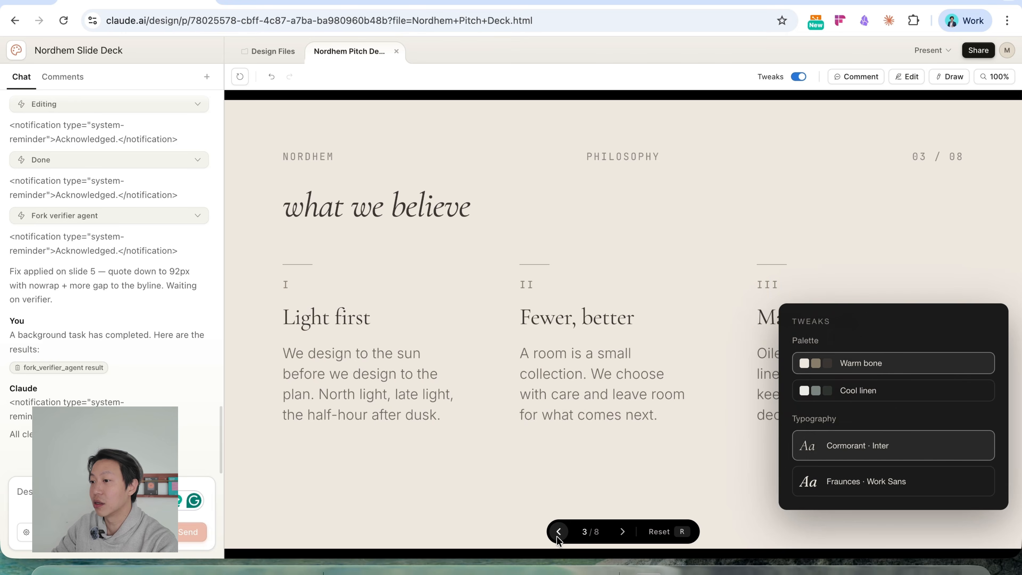
click(622, 532)
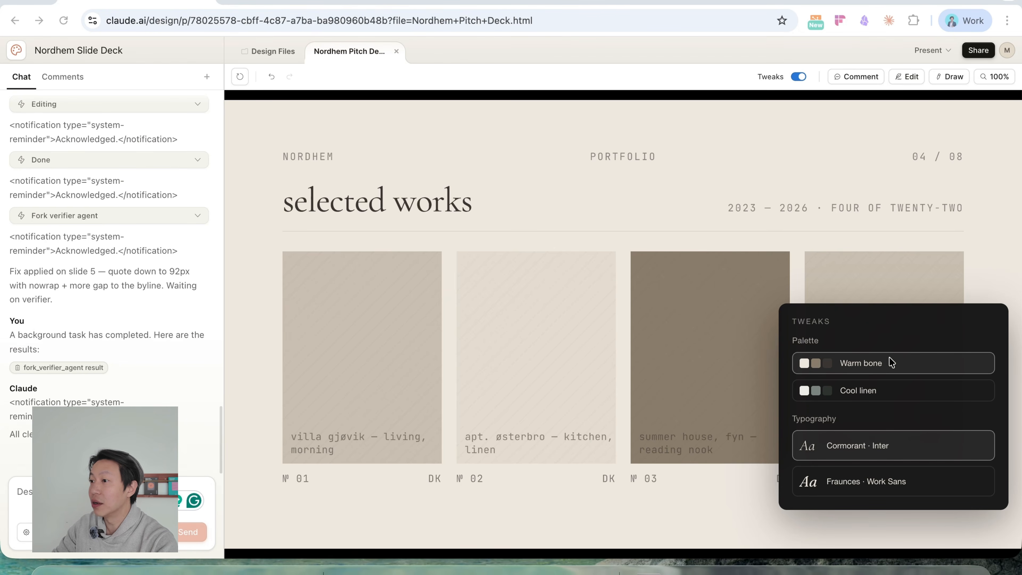
Try the Cool linen palette against Warm bone and preview it on the portfolio and philosophy slides.
click(800, 77)
click(800, 78)
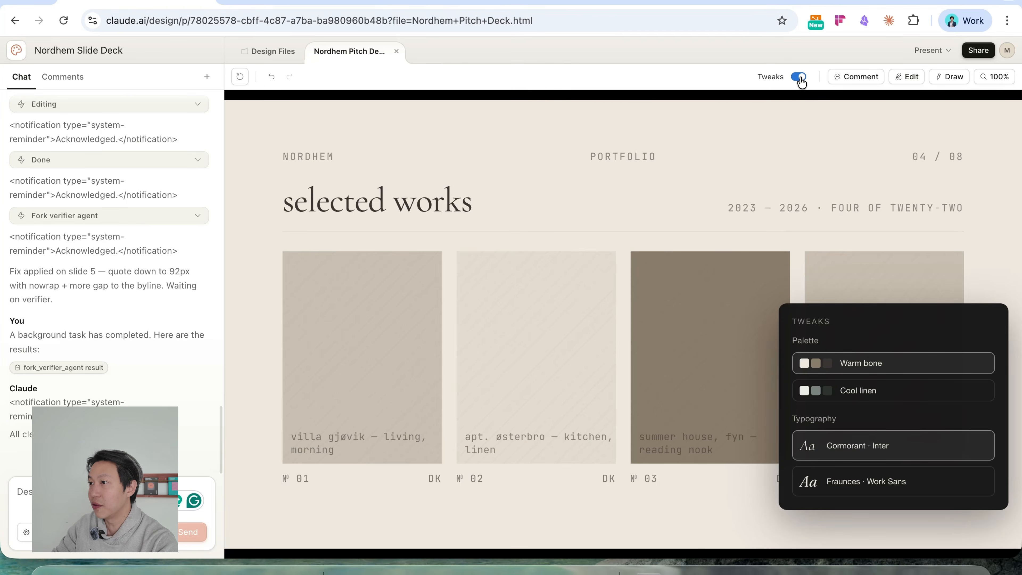
click(907, 398)
click(912, 371)
click(908, 393)
click(916, 367)
click(910, 398)
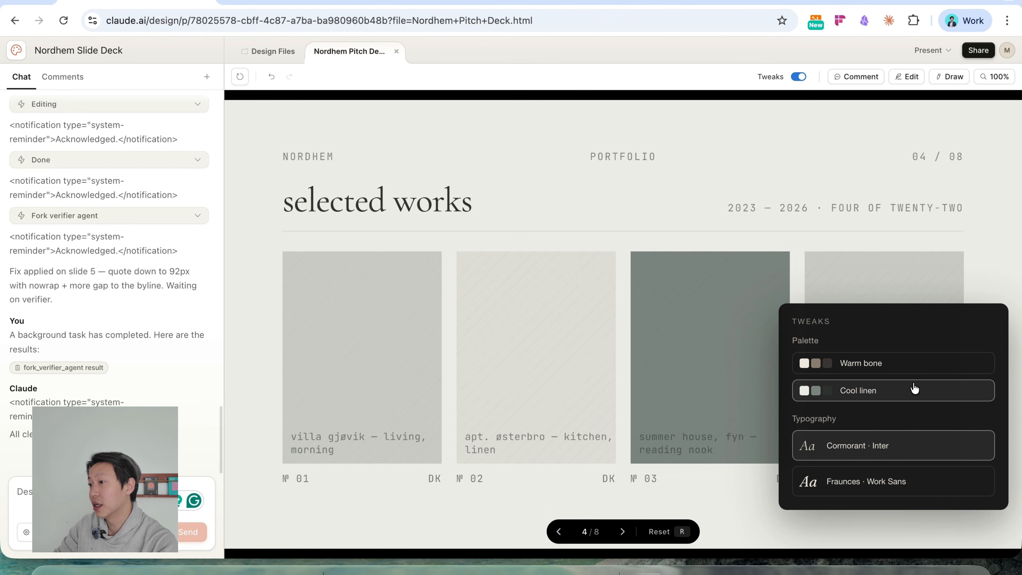
click(556, 531)
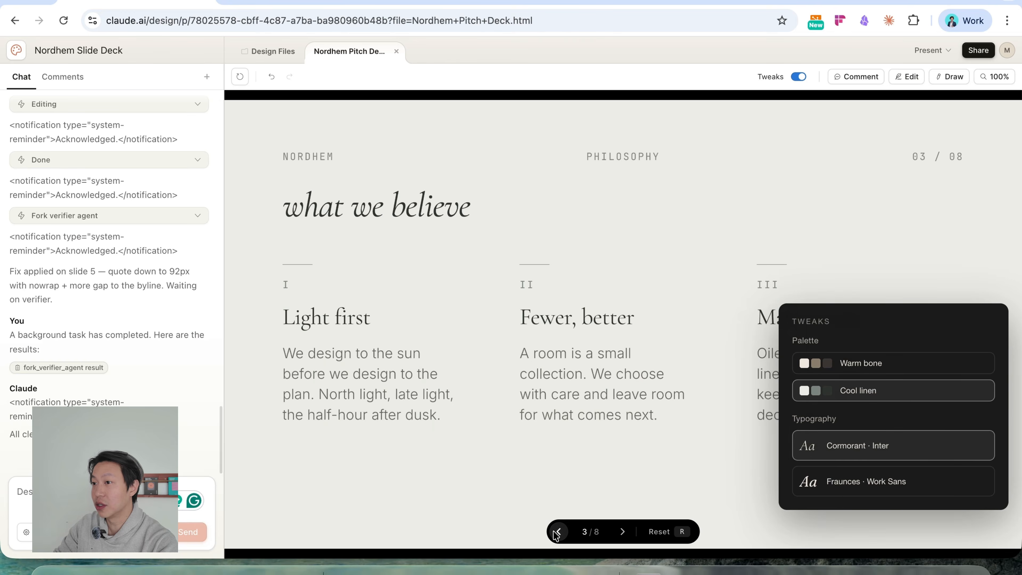
click(556, 531)
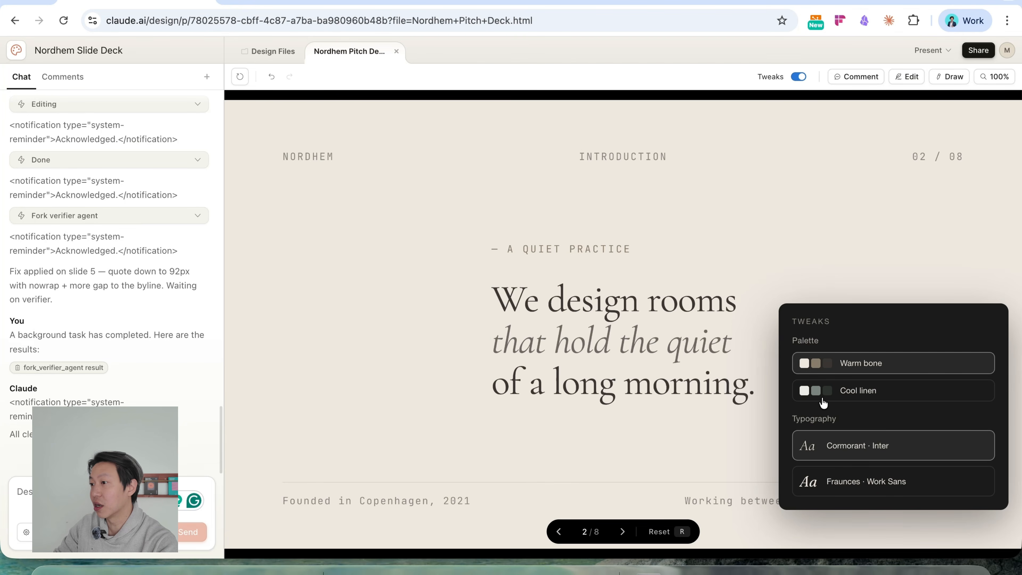
Set the deck's typography pairing to Fraunces · Work Sans, check it on the philosophy slide and hide the tweaks.
click(884, 482)
click(892, 457)
click(901, 482)
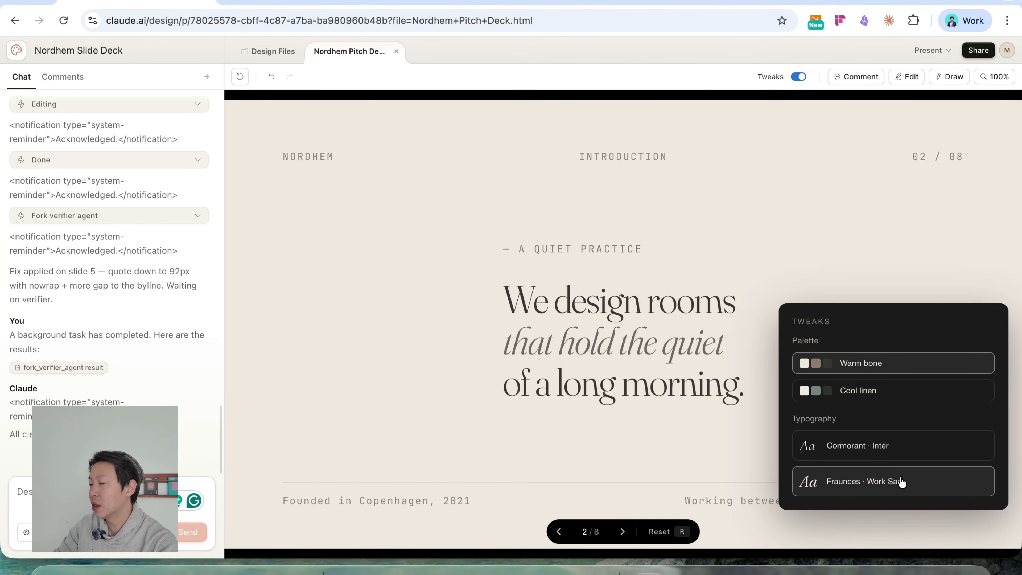
click(623, 532)
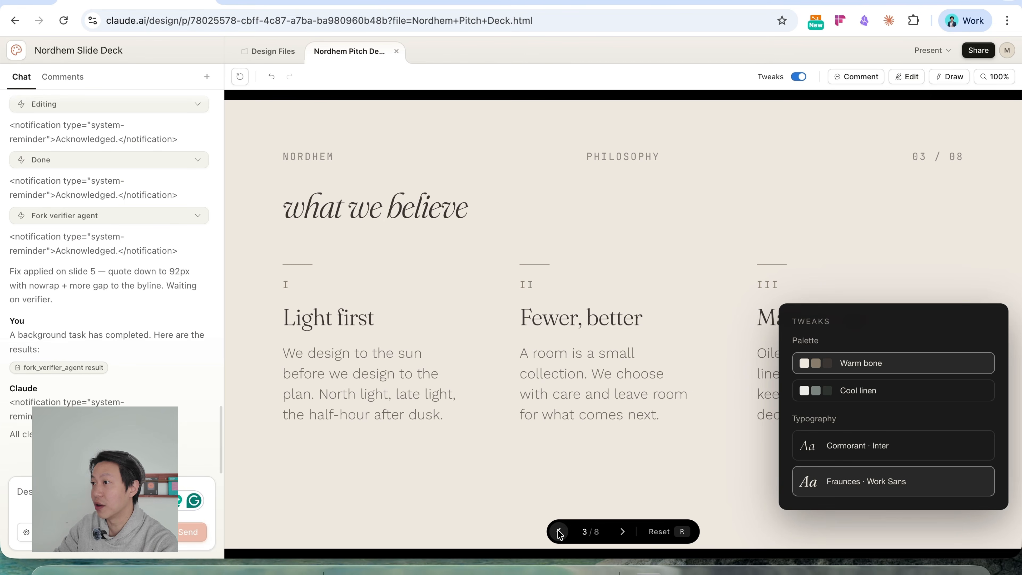
click(799, 77)
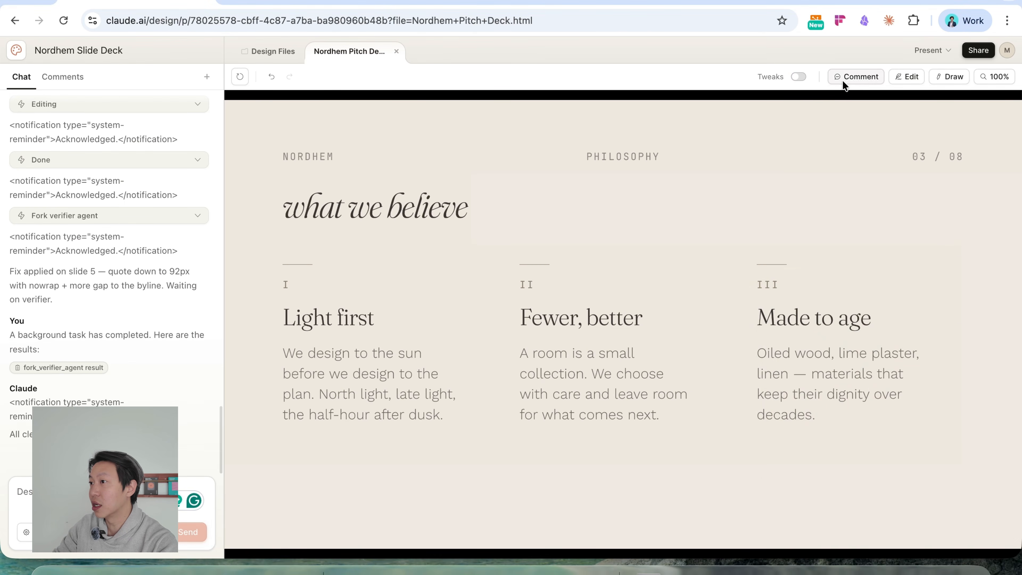
Add the comment "I'd like this to be black" to the first image placeholder on the selected works slide.
click(857, 77)
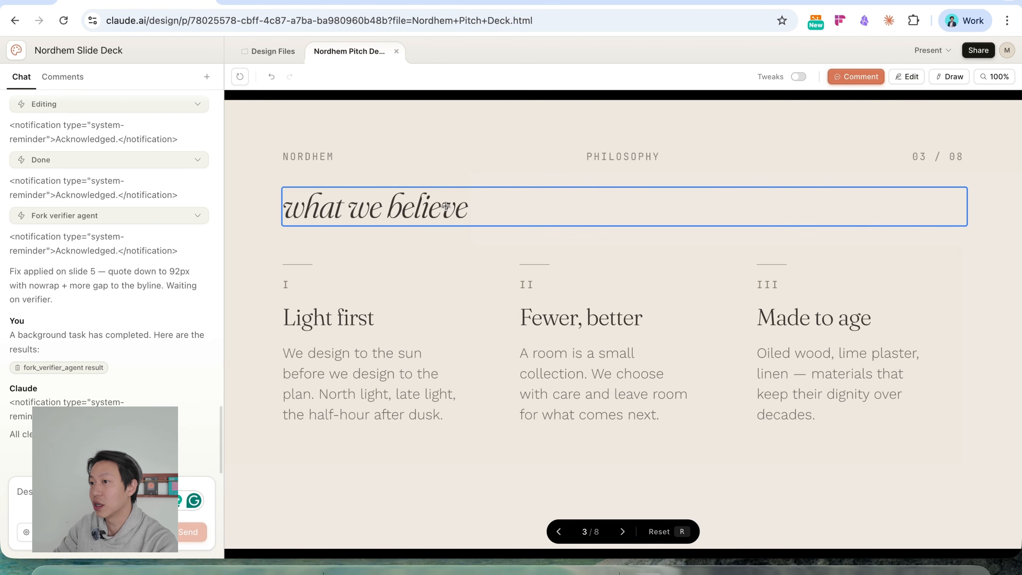
key(Right)
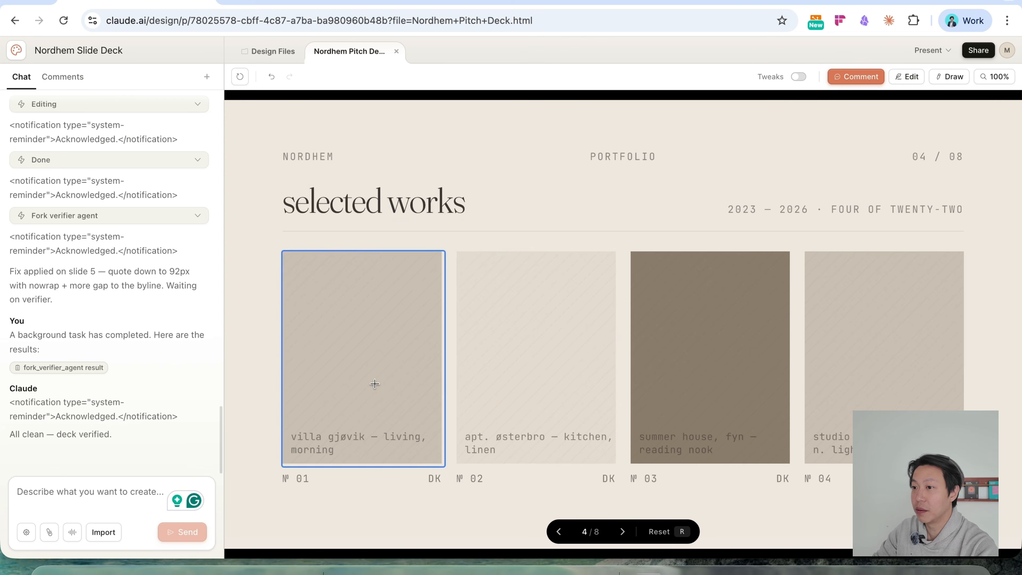
click(378, 367)
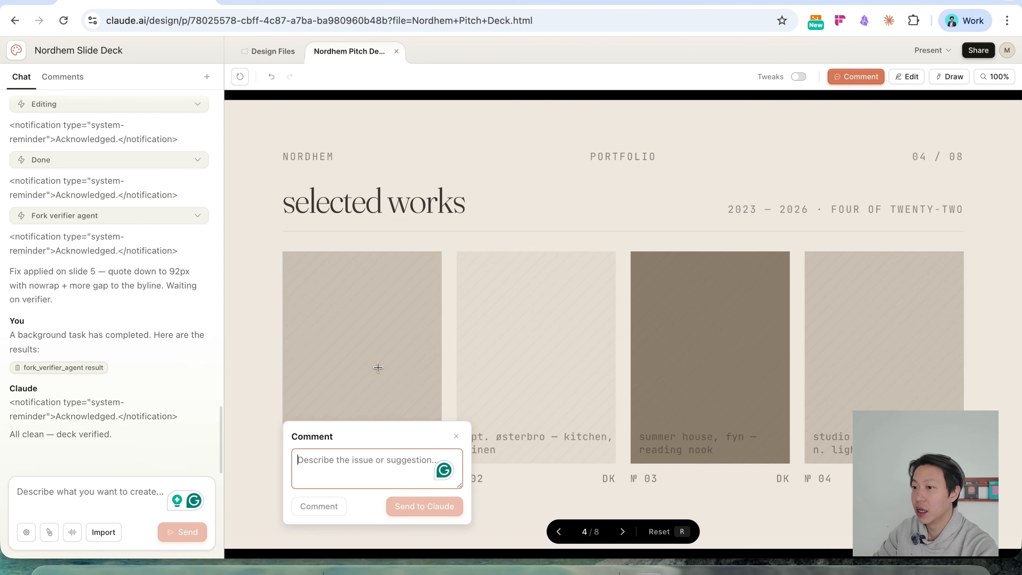
text(I'd lik)
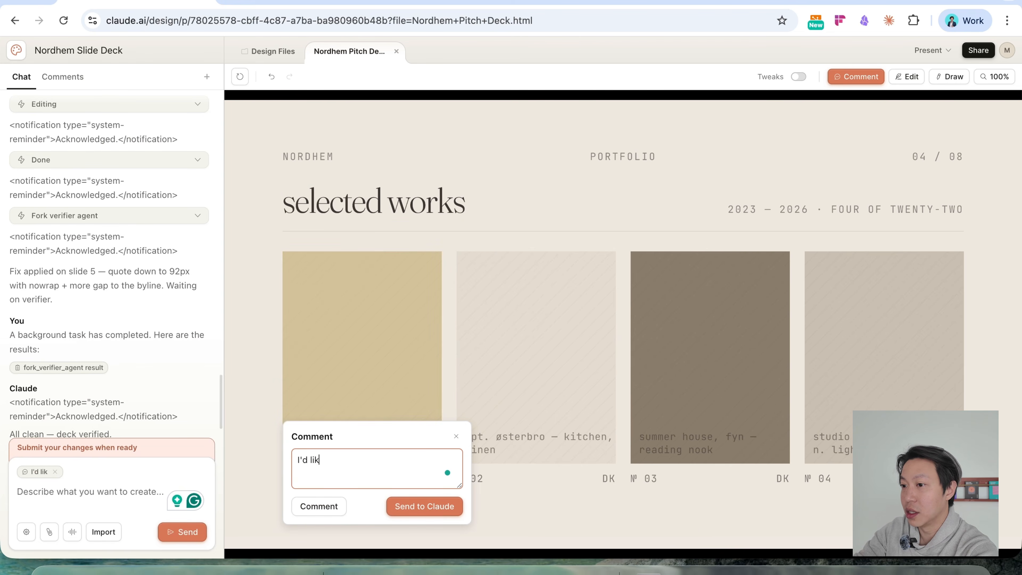
text(e this to be black)
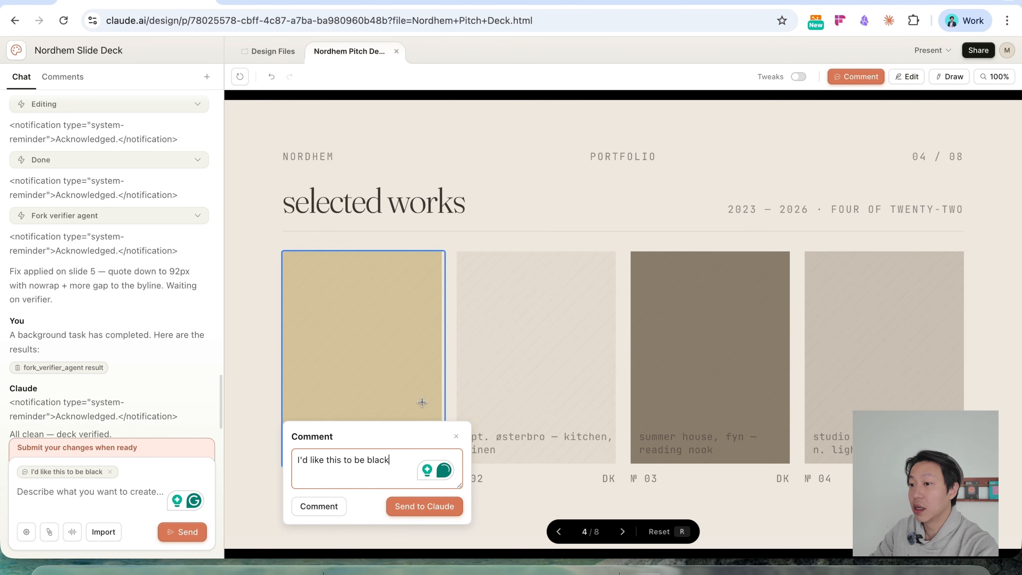
click(322, 507)
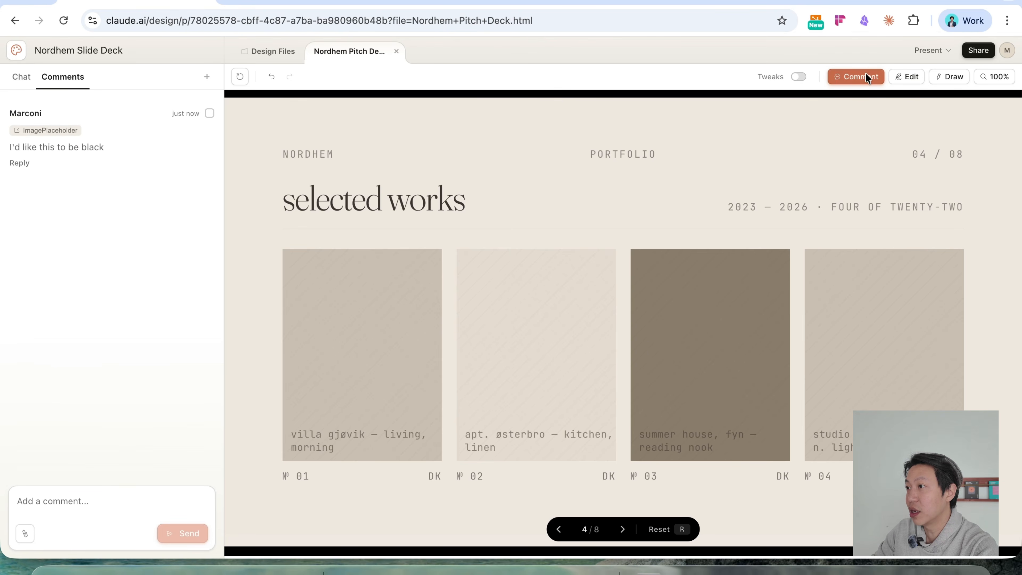
Add the comment "Make this modular/block" to the PORTFOLIO label on slide 4.
click(628, 155)
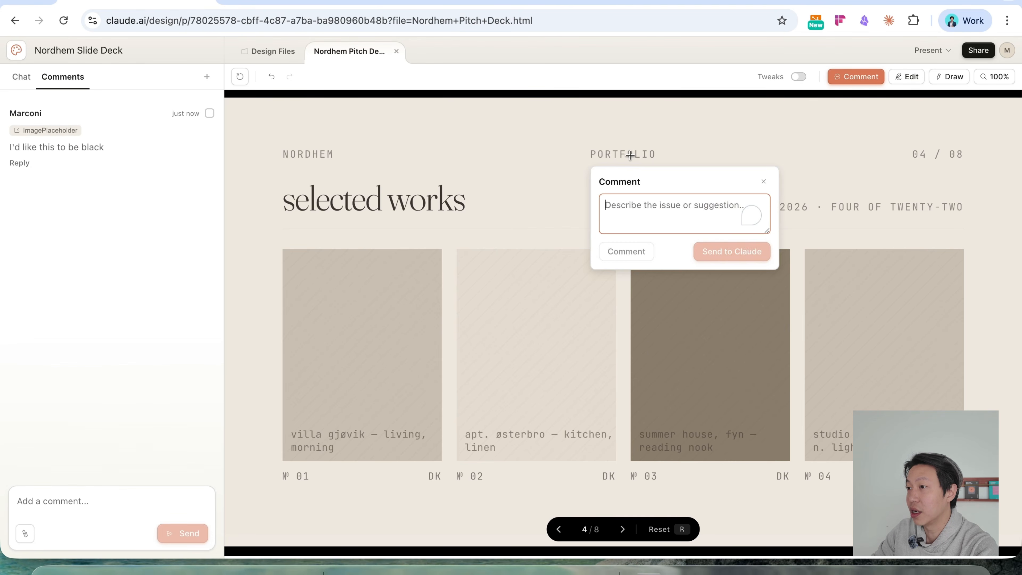
text(Make this modular)
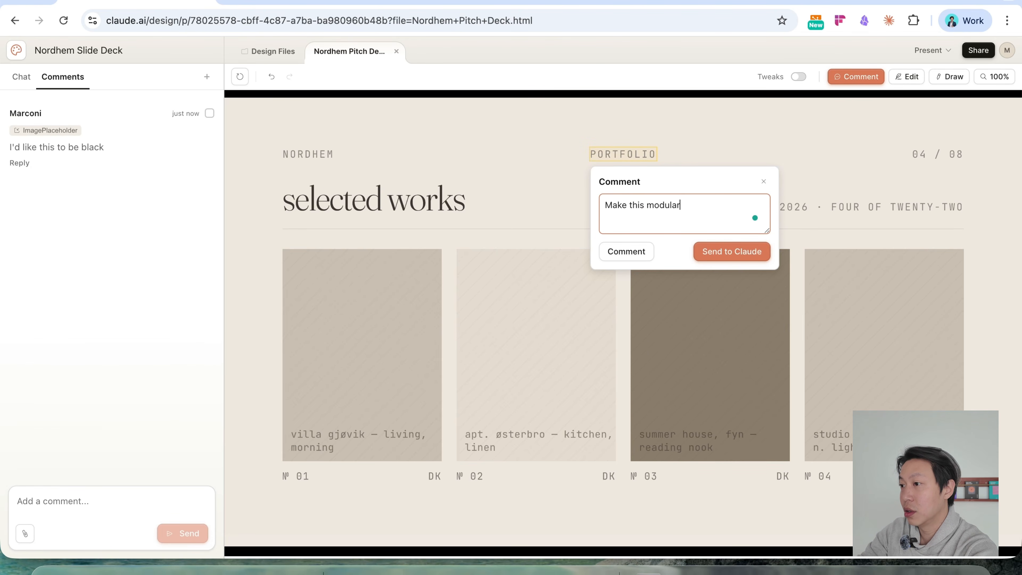
text(/blcok)
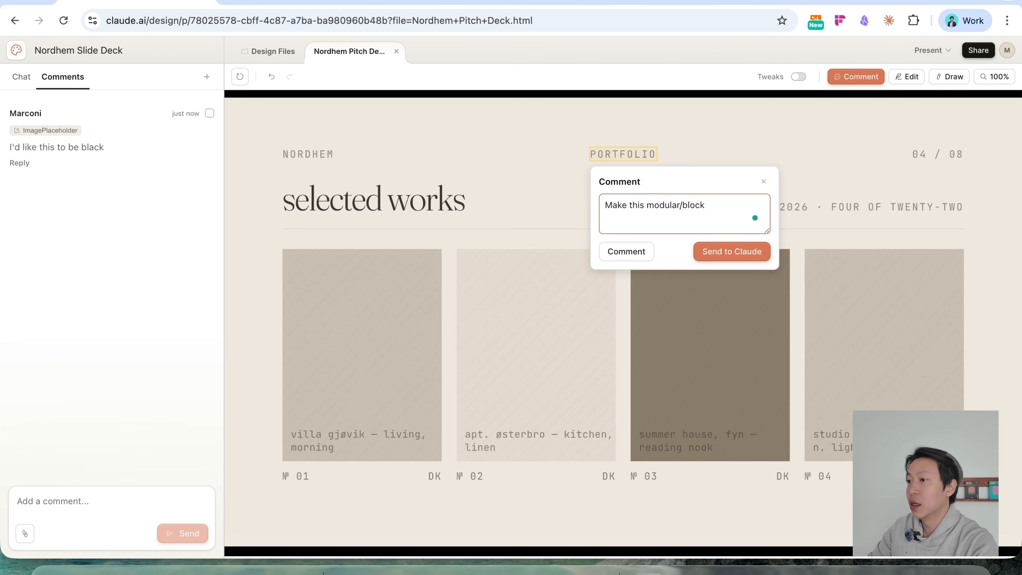
click(628, 252)
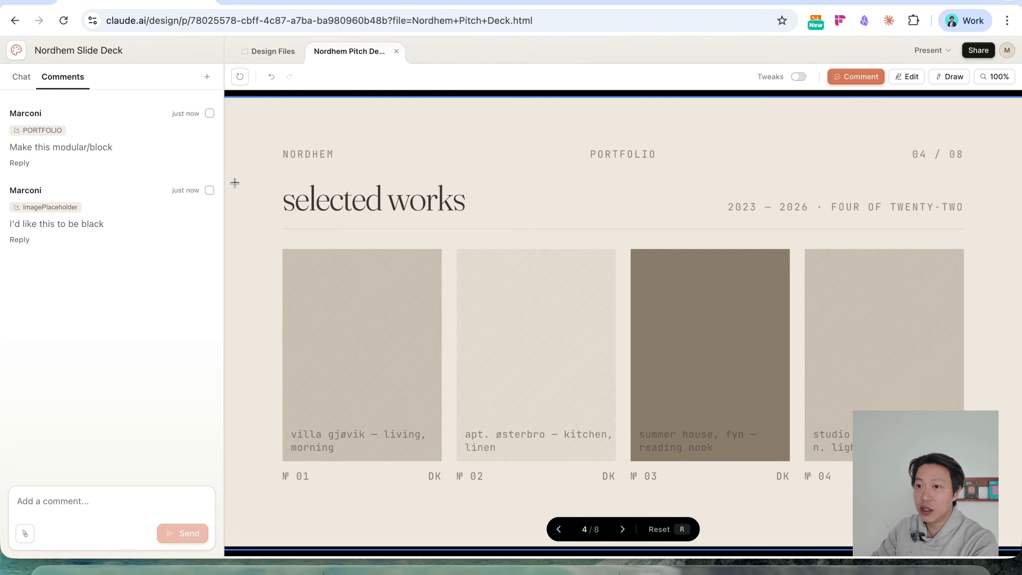
Select both slide comments and send them to Claude to be addressed.
click(209, 113)
click(209, 190)
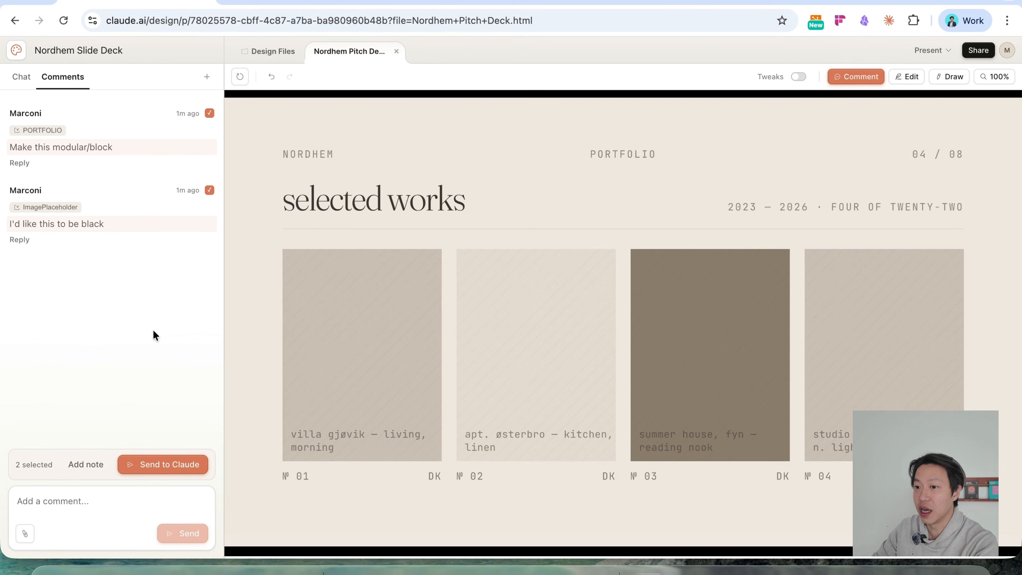
click(155, 467)
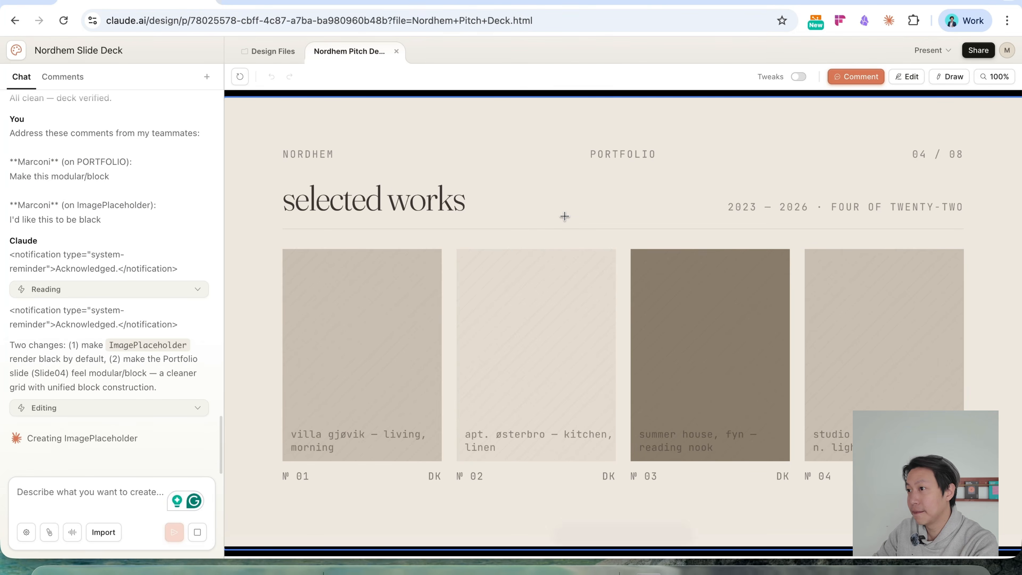
Inspect the editable properties of the fourth and third image placeholders on slide 4 and leave edit mode.
click(910, 78)
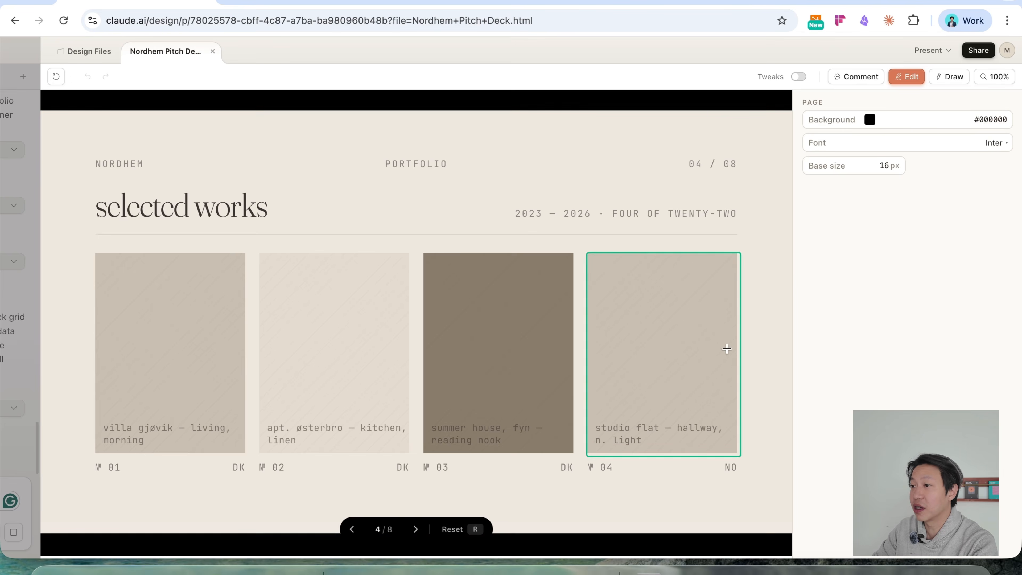
click(685, 344)
click(542, 336)
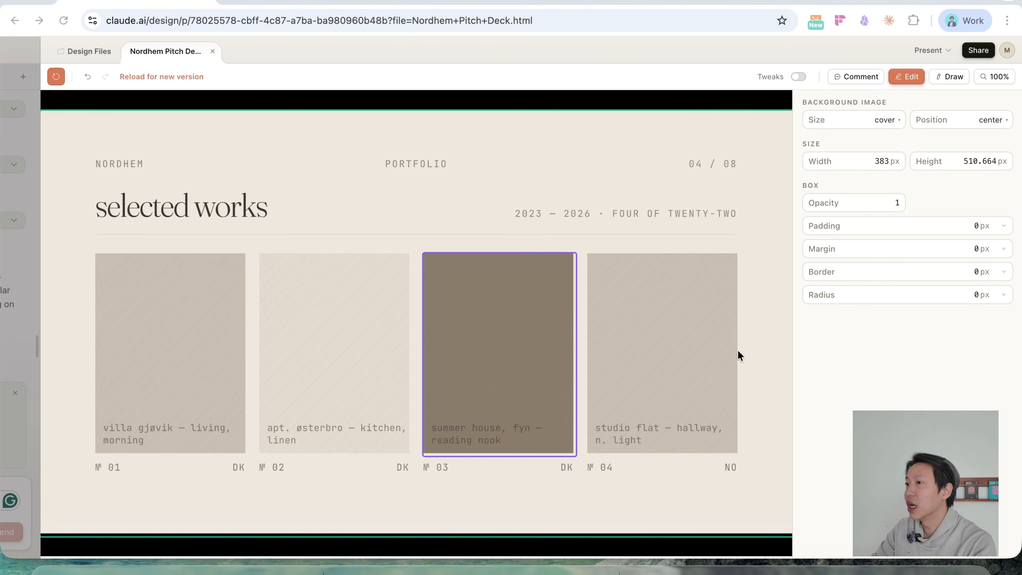
click(911, 78)
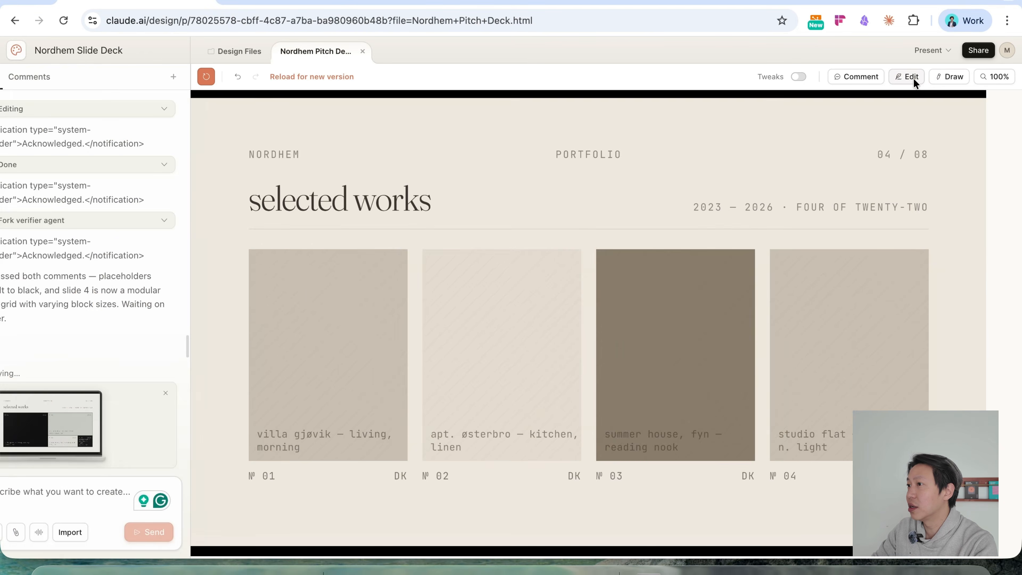
Draw an arrow pointing right from the "selected works" title on slide 4 and attach the note "move this to the middle".
click(952, 77)
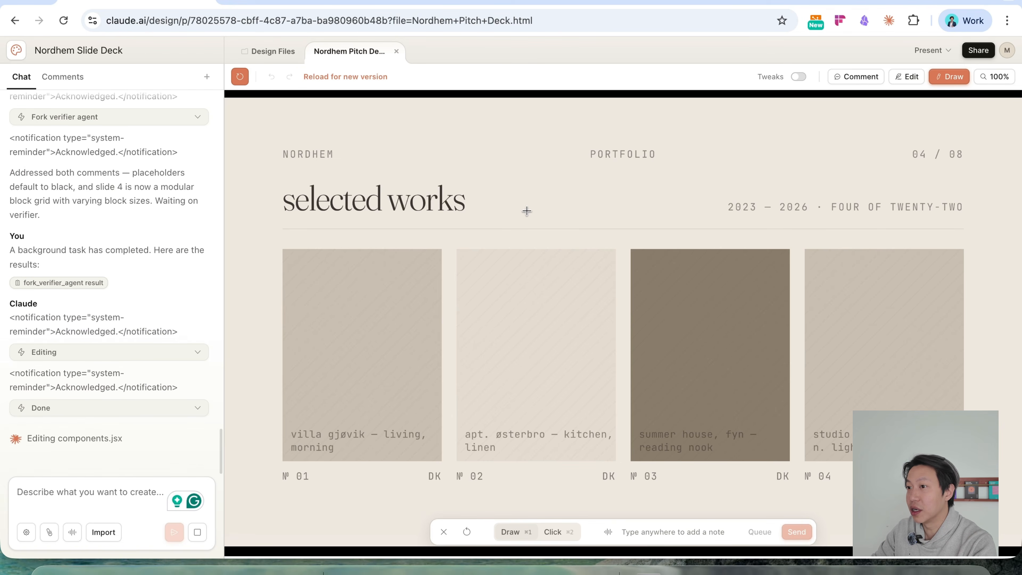
mouse_move(474, 203)
mouse_down()
mouse_move(568, 204)
mouse_move(537, 215)
mouse_up()
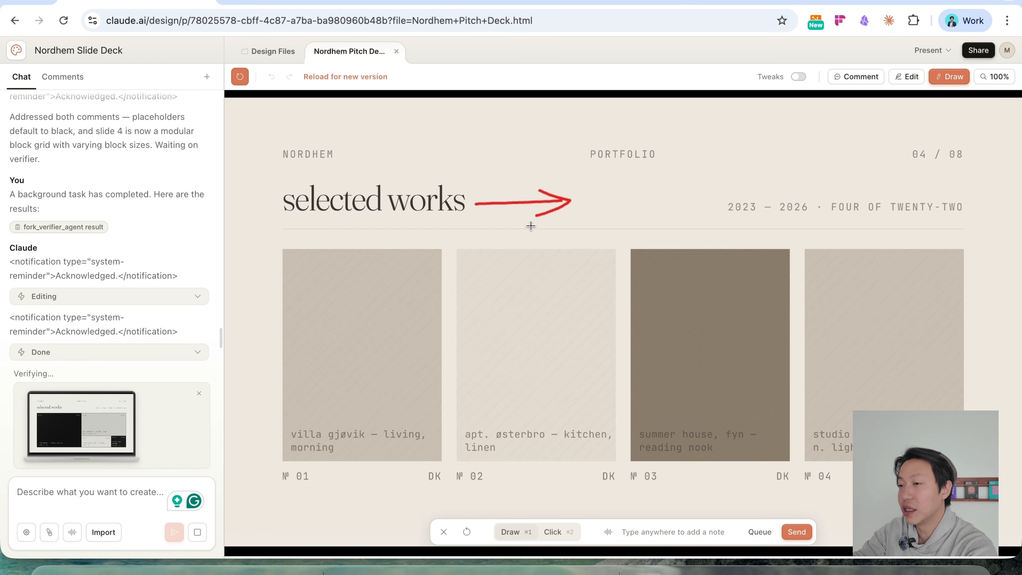
text(move thi)
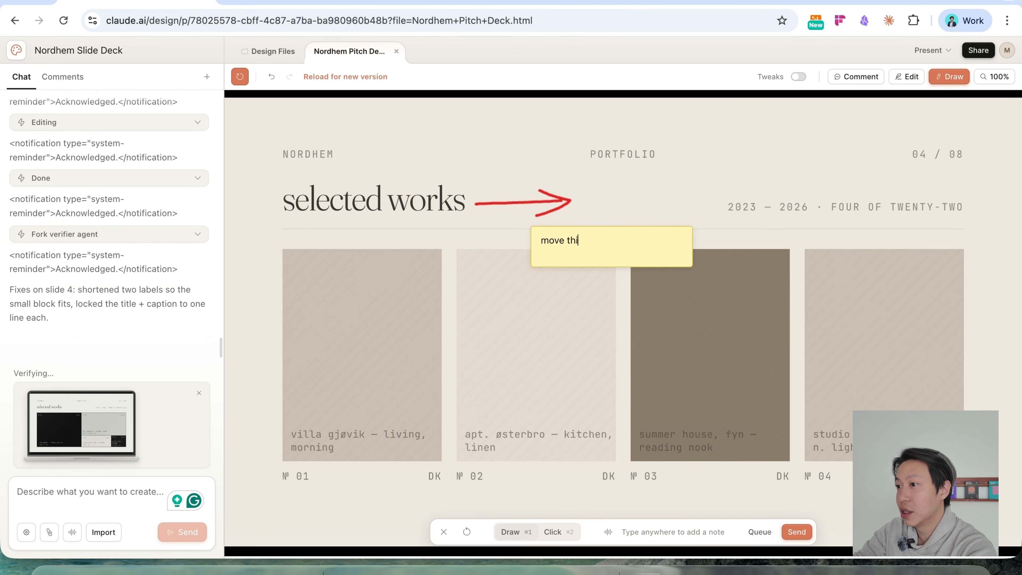
text(s to the middle)
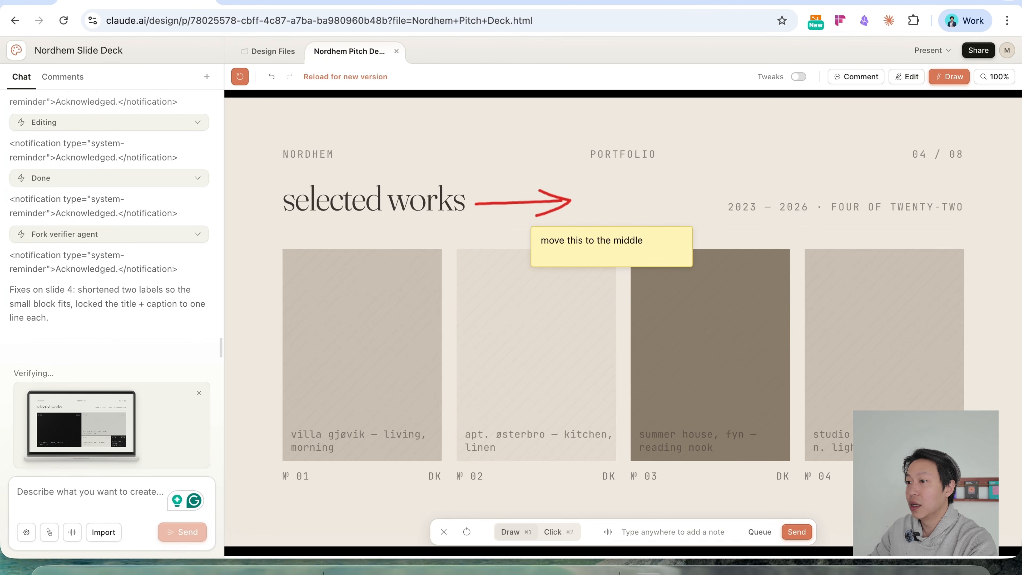
key(Return)
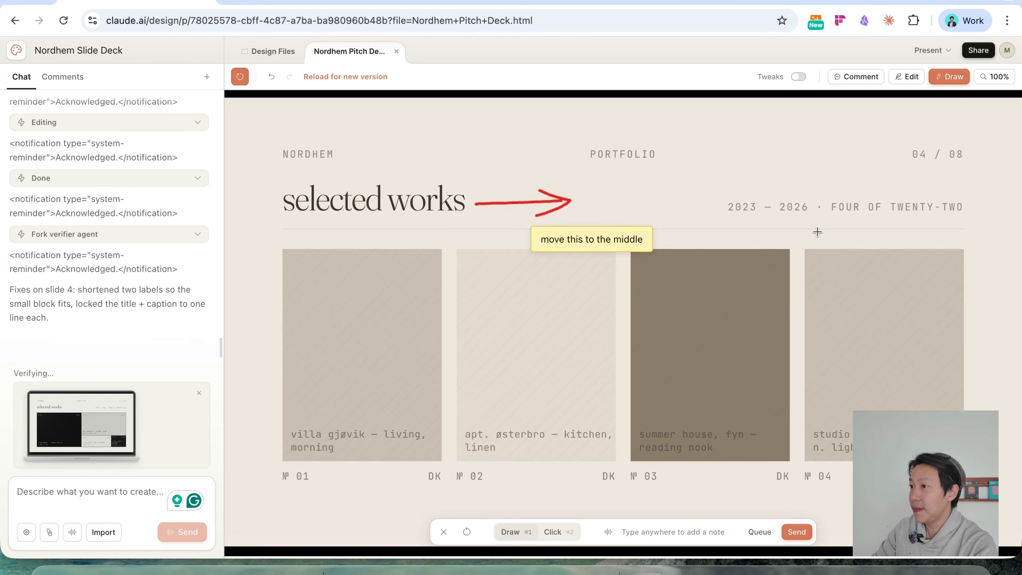
Draw a double-headed arrow between the 04 / 08 counter and the date line, add the note "swap these two positions", and send the drawing.
mouse_move(938, 172)
mouse_down()
mouse_move(936, 192)
mouse_move(948, 180)
mouse_move(937, 193)
mouse_move(947, 186)
mouse_up()
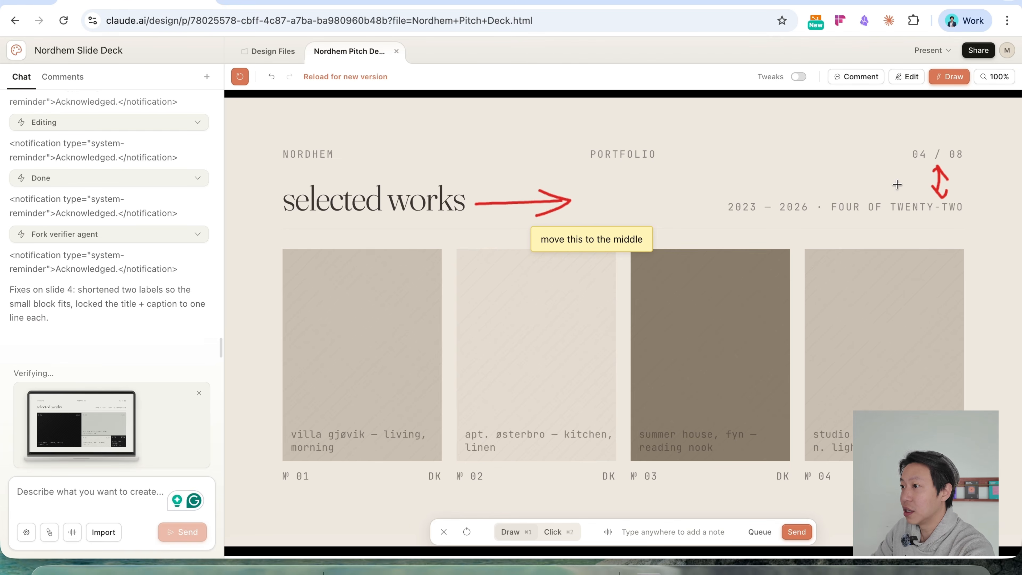
text(swap these two positions)
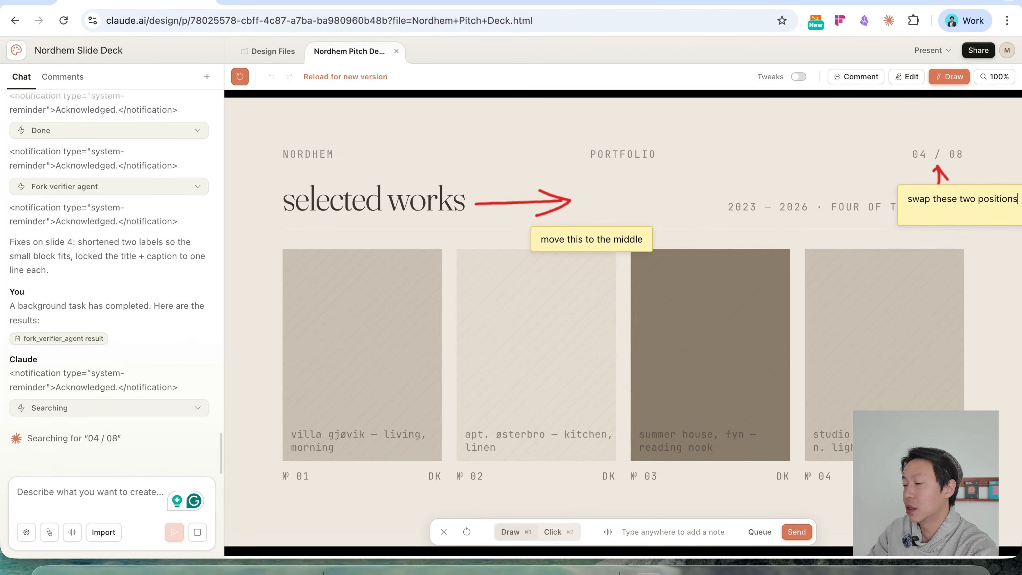
key(Return)
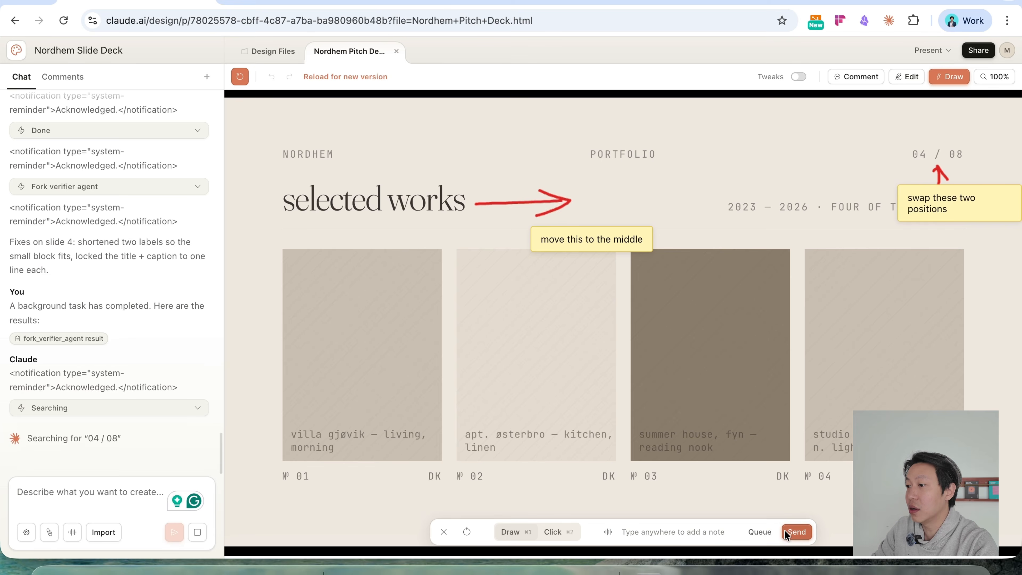
click(802, 533)
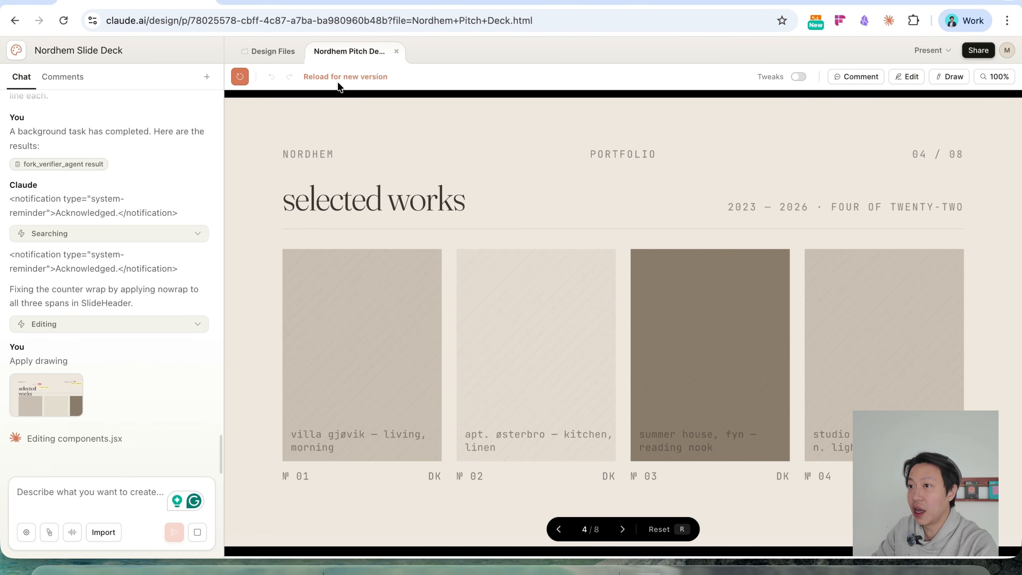
Reload the new deck version and change the PORTFOLIO label's text colour to dark green #0c4428.
click(240, 76)
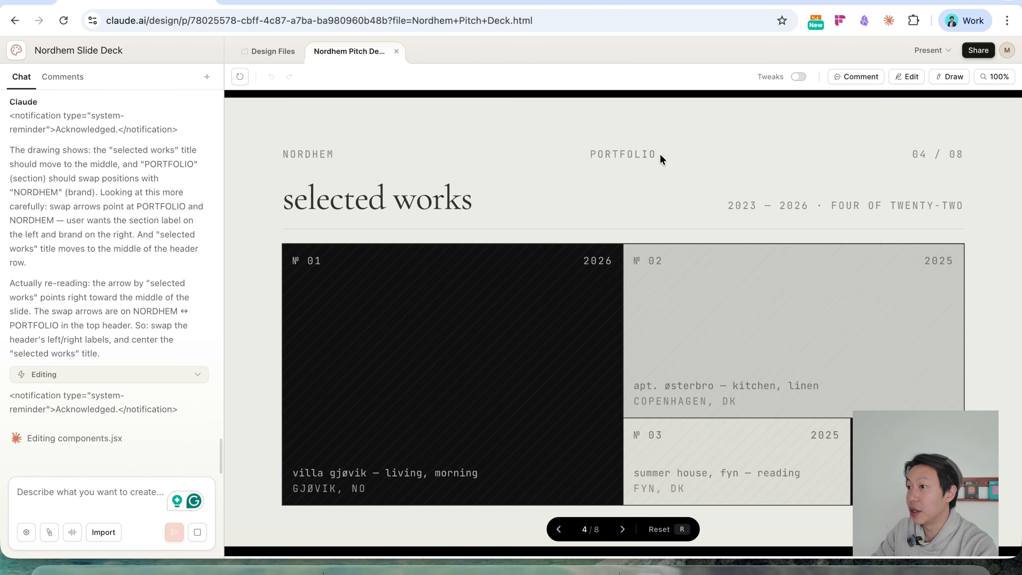
click(907, 77)
click(425, 164)
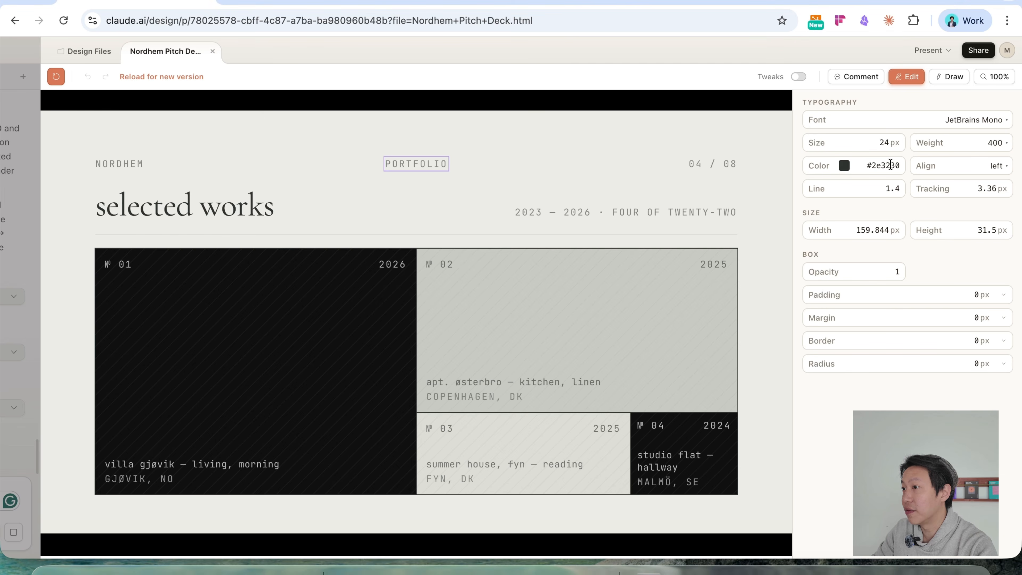
click(845, 165)
drag(919, 219, 956, 251)
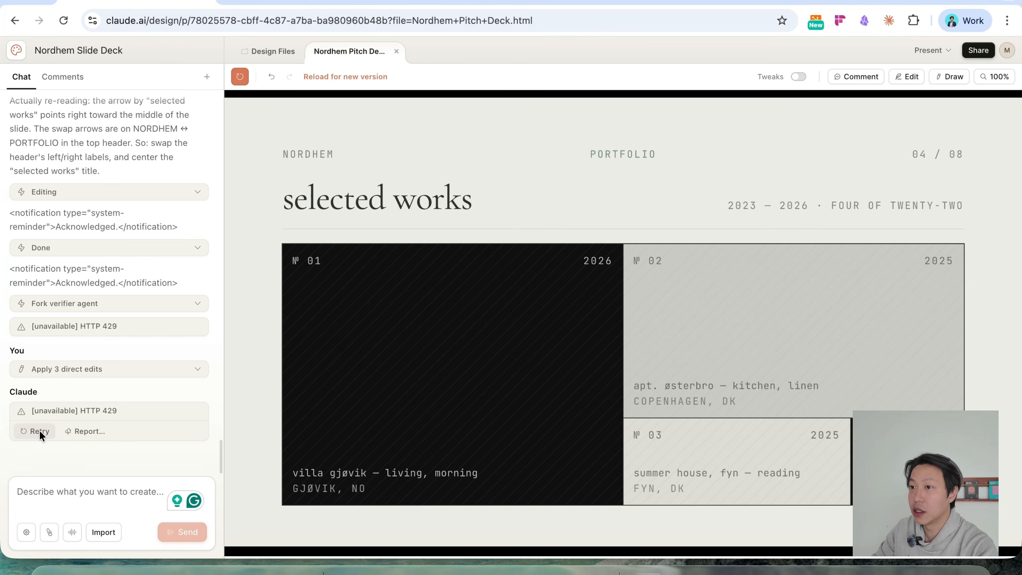
Leave edit mode and retry the request to apply the direct edits.
click(40, 431)
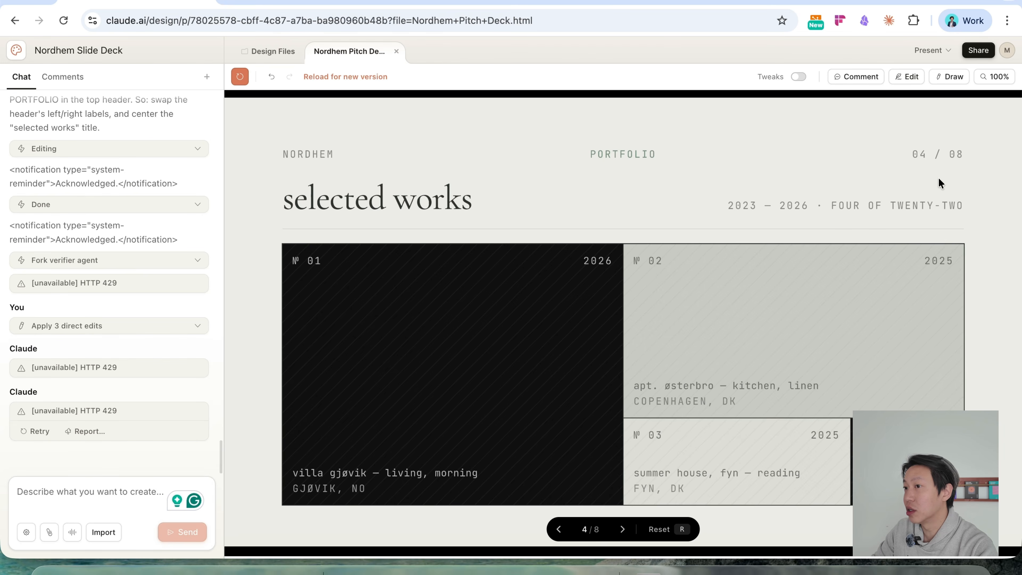
click(31, 431)
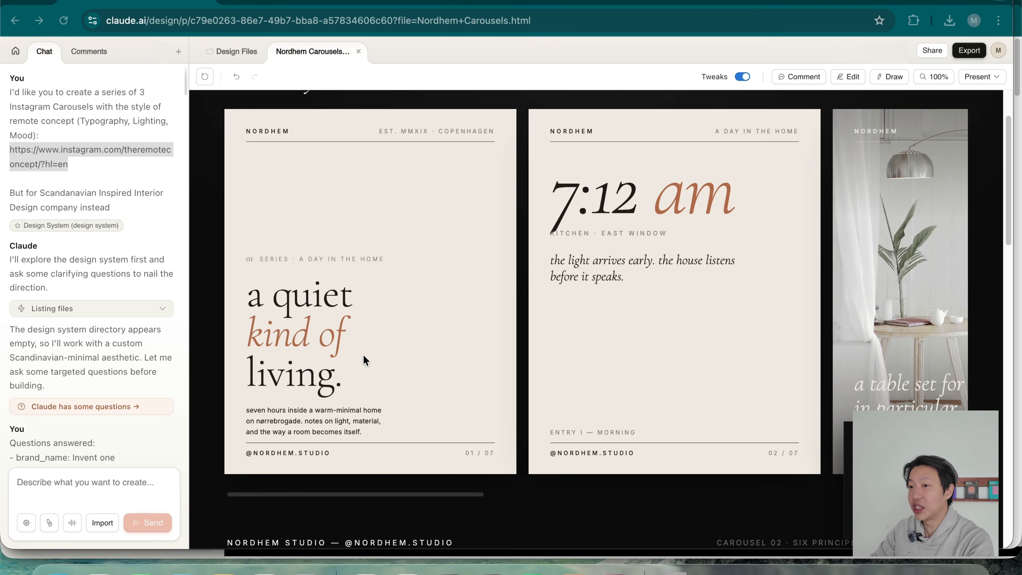
Browse the first Nordhem Instagram carousel through slides 3 and 4 and open the project's export options.
click(362, 497)
drag(421, 501, 678, 499)
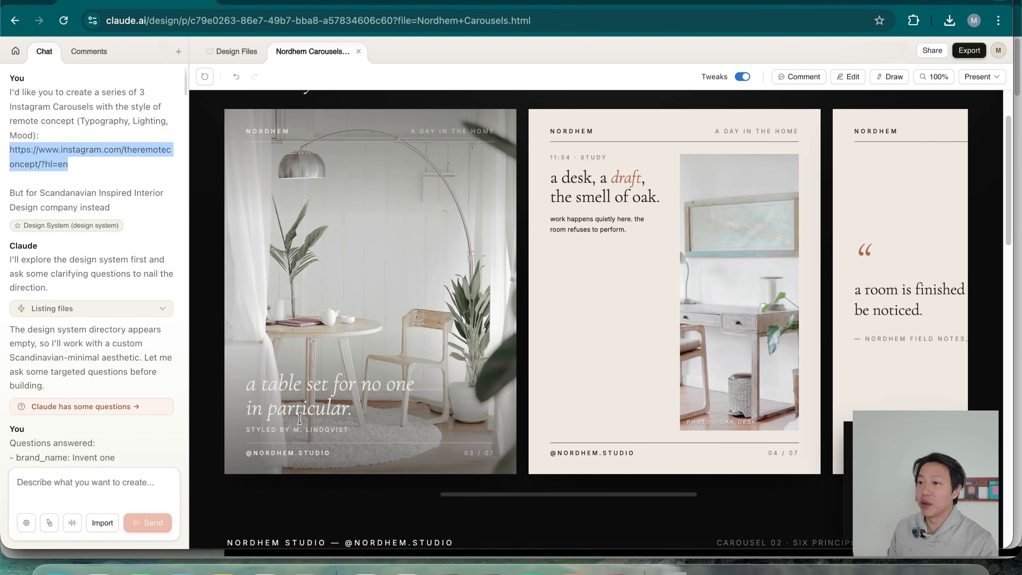
drag(607, 496, 588, 511)
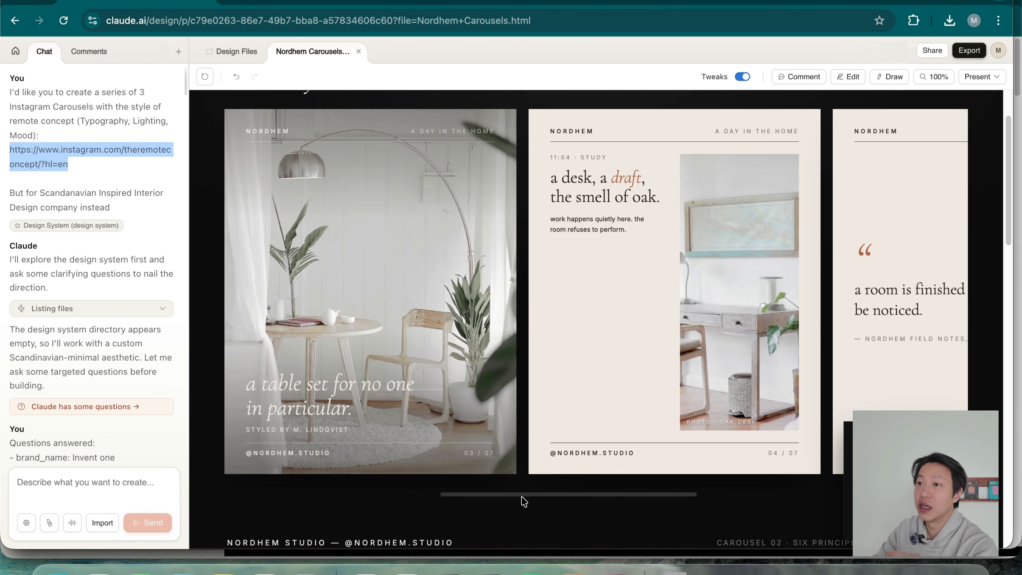
click(969, 51)
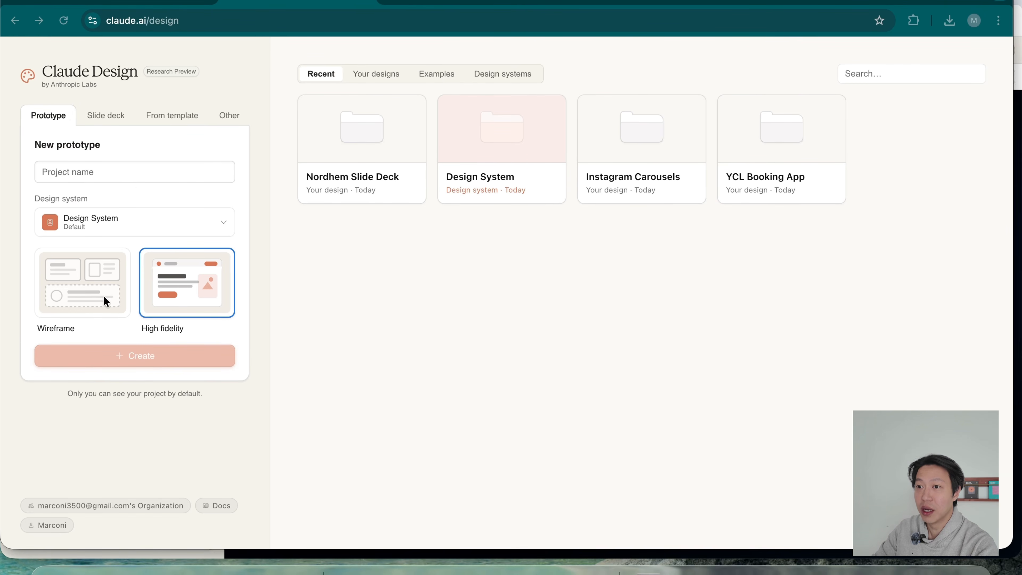
Switch the new prototype type to Wireframe and back to High fidelity.
click(86, 298)
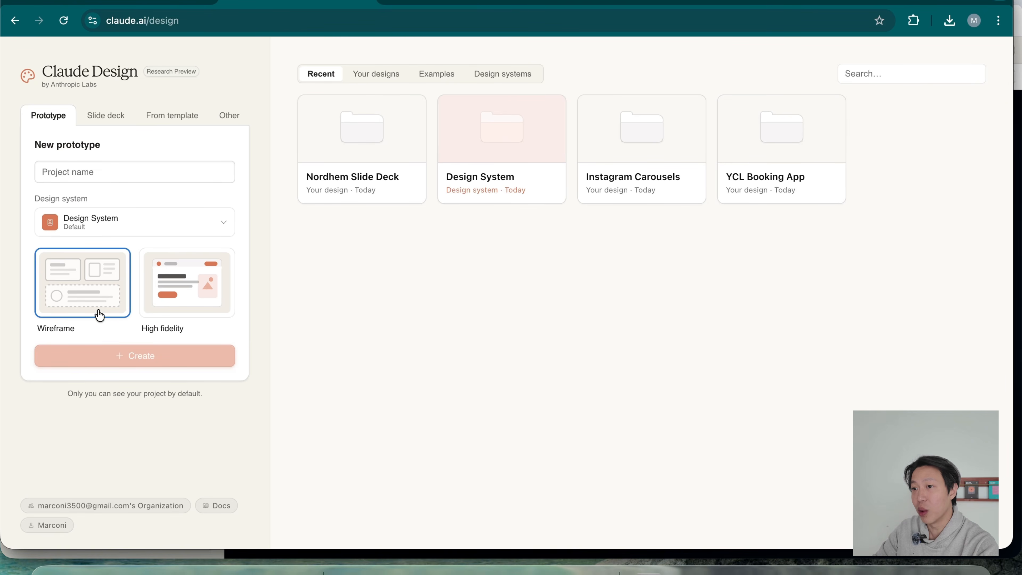
click(209, 291)
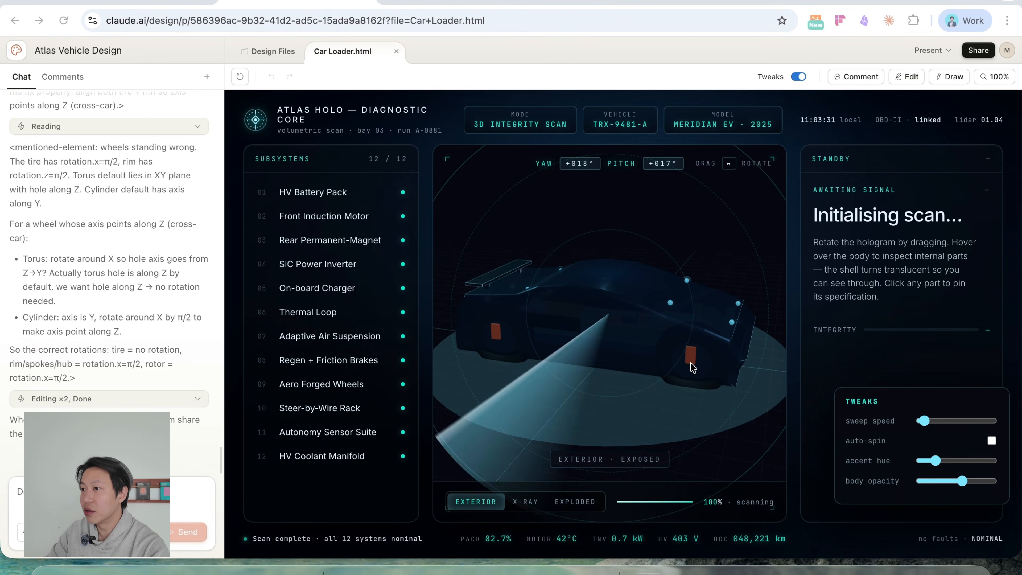
Rotate the car hologram in Car Loader.html and inspect the Front Induction Motor, On-board Charger, Rear Permanent-Magnet and Thermal Loop subsystems.
drag(666, 381, 611, 365)
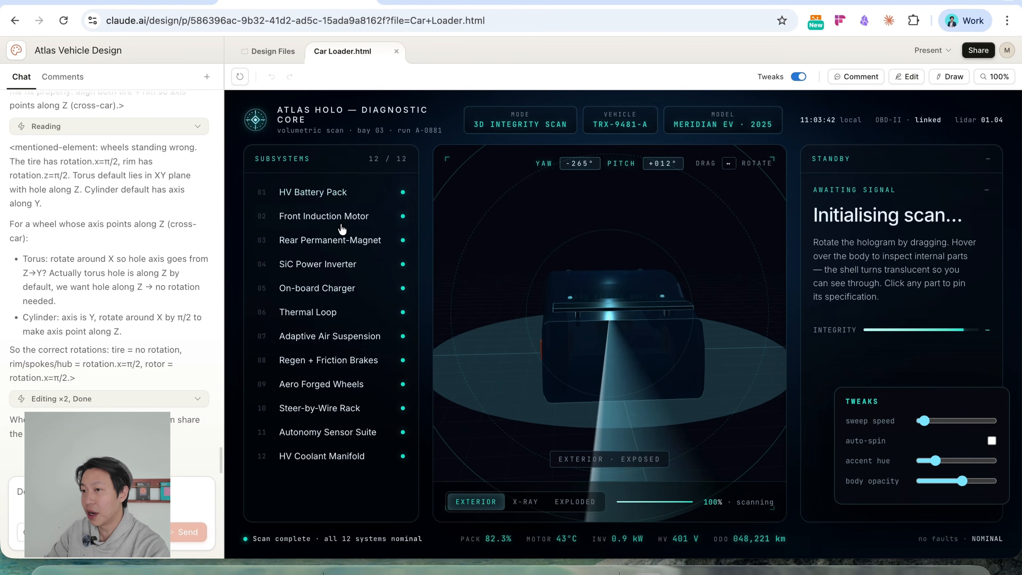
click(316, 211)
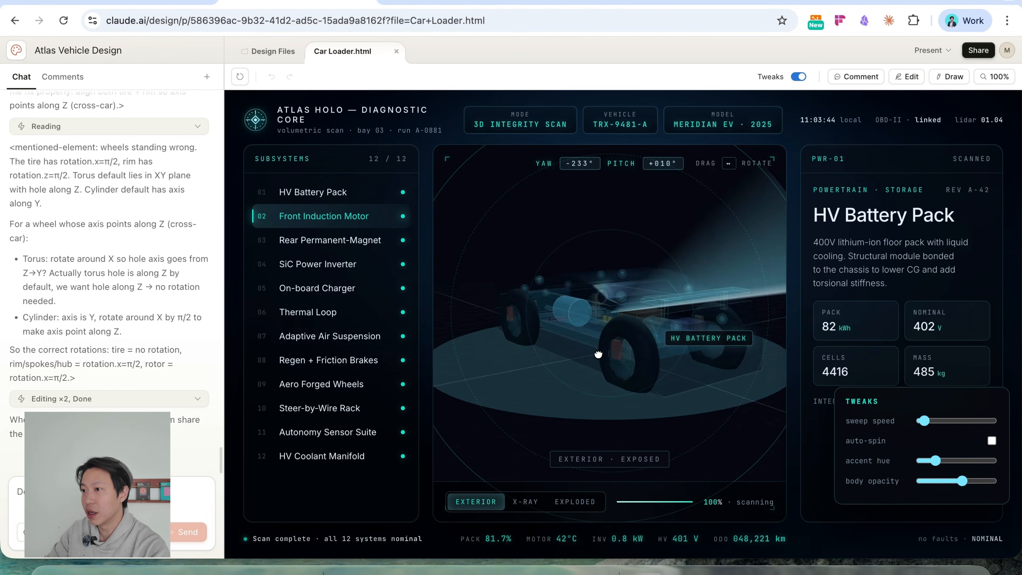
click(318, 288)
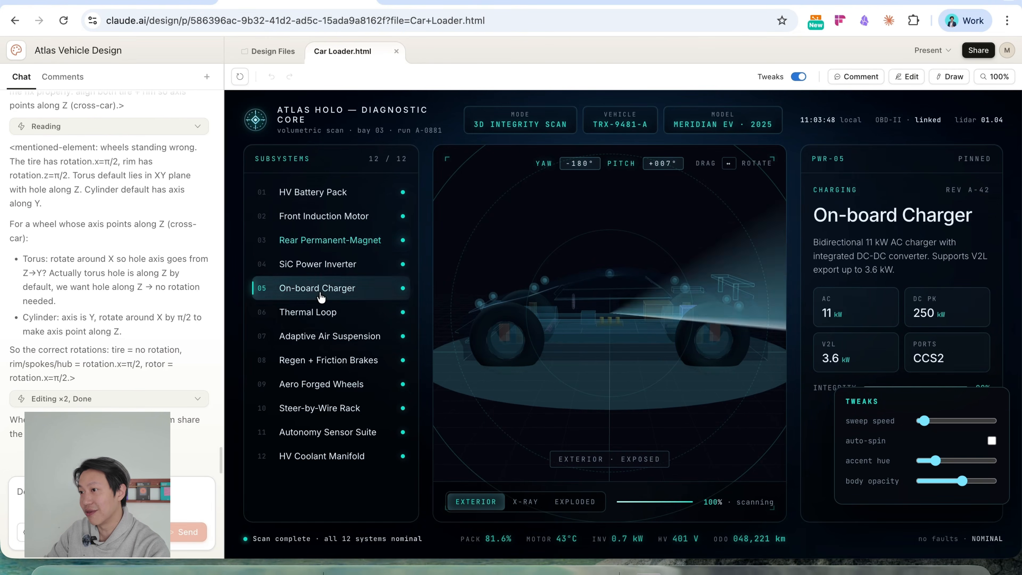
click(336, 242)
click(335, 315)
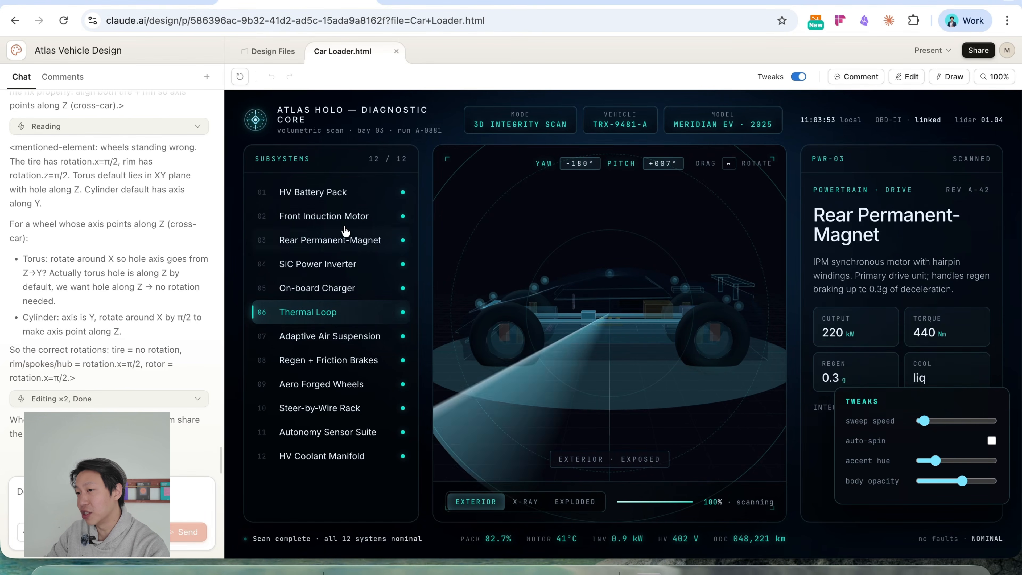
click(345, 217)
drag(609, 345, 611, 300)
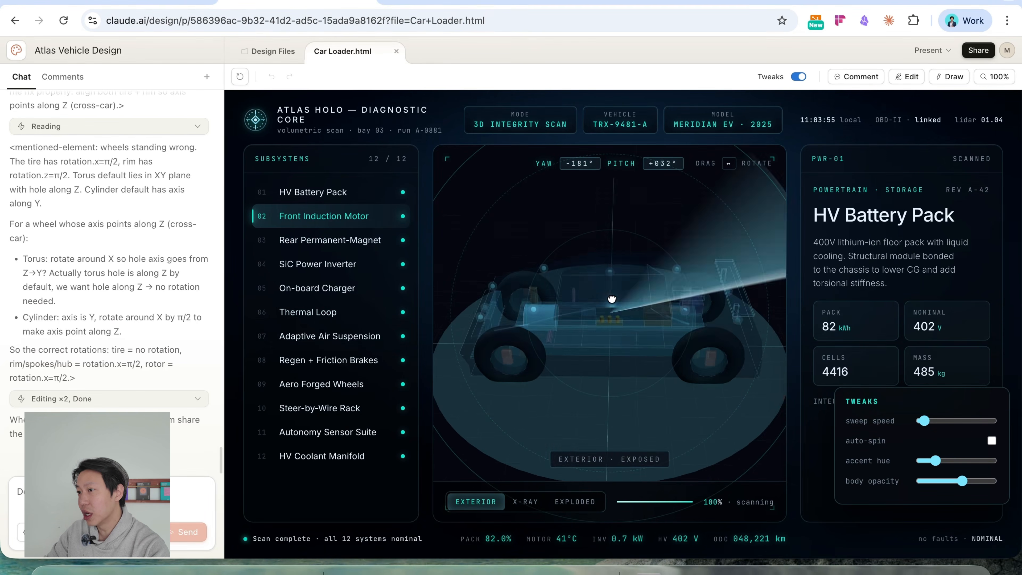
click(731, 364)
drag(723, 435, 618, 427)
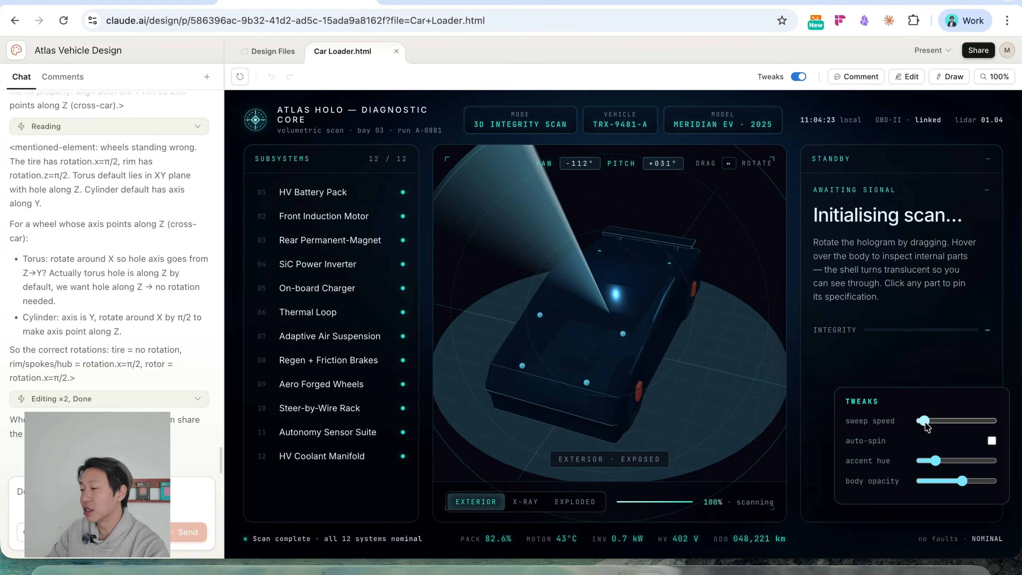
Raise the sweep speed slightly, shift the accent hue slightly higher and lower the body opacity in the car design's tweaks.
mouse_move(924, 421)
mouse_down()
mouse_move(985, 420)
mouse_move(936, 421)
mouse_up()
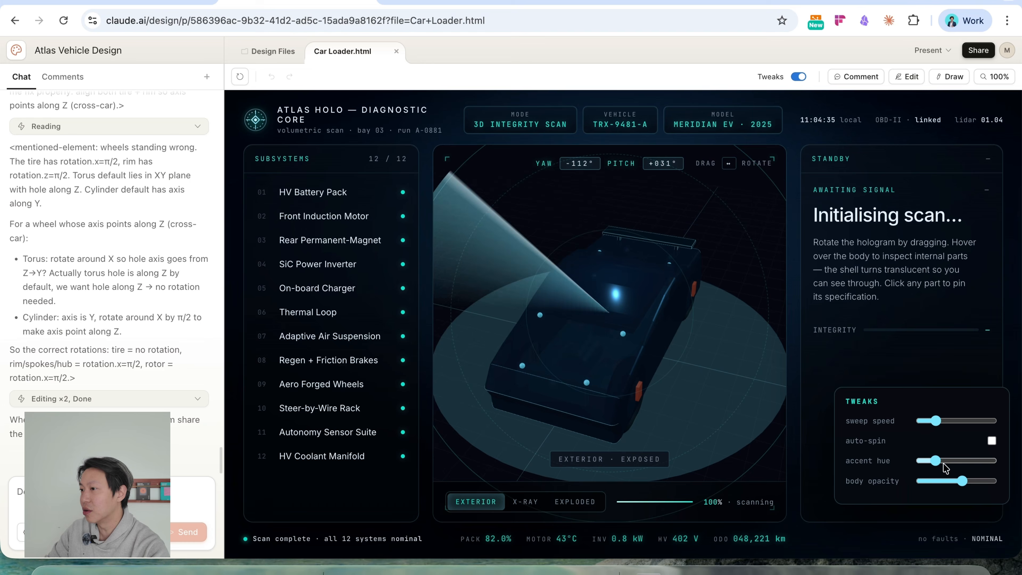
drag(939, 465, 944, 464)
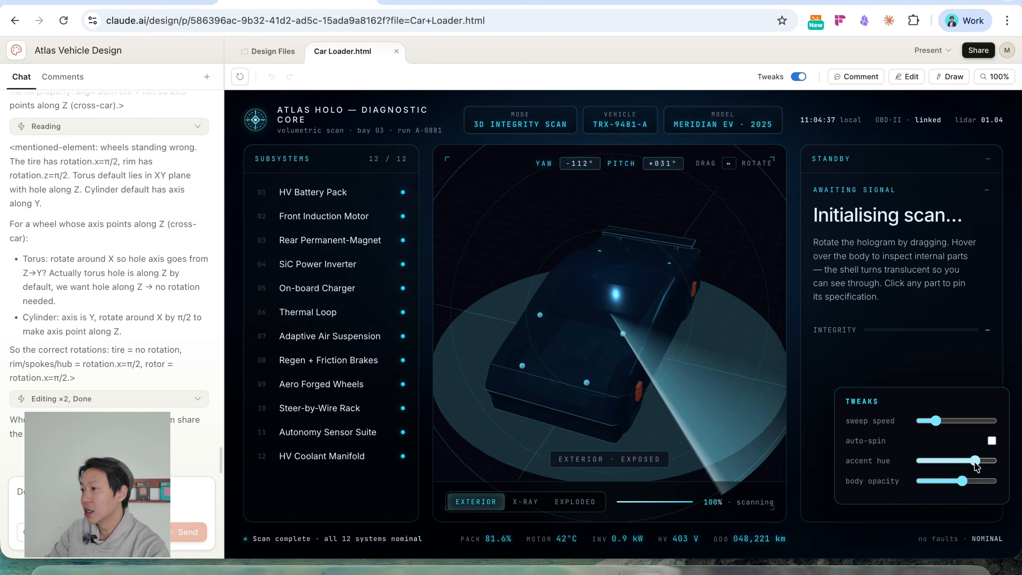
mouse_move(963, 483)
mouse_down()
mouse_move(927, 482)
mouse_move(981, 483)
mouse_move(953, 483)
mouse_up()
Inspect the wheel, SiC Power Inverter and Regen + Friction Brakes subsystems, then preview the X-ray and exploded views before restoring the exterior view.
click(644, 372)
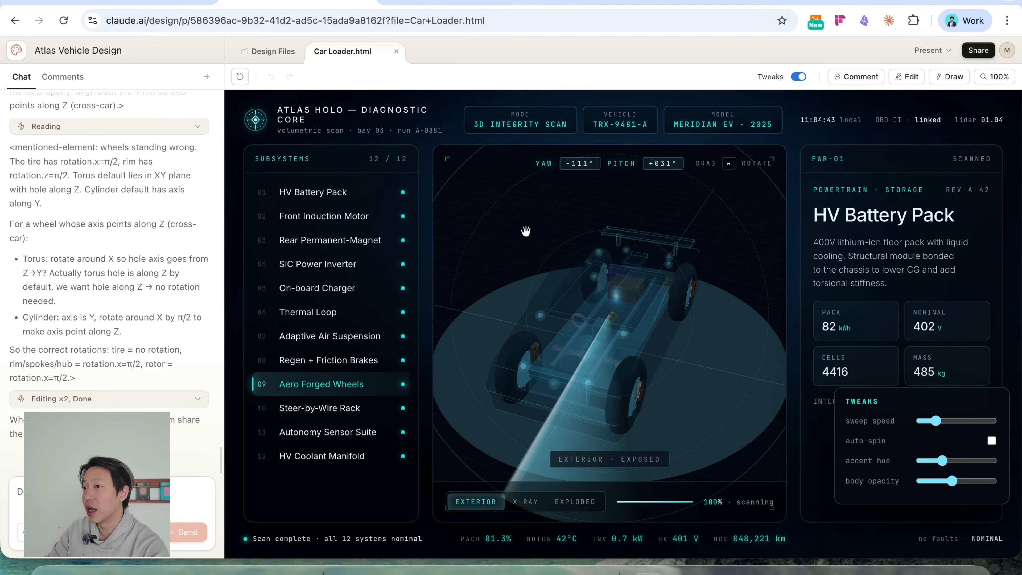
click(320, 265)
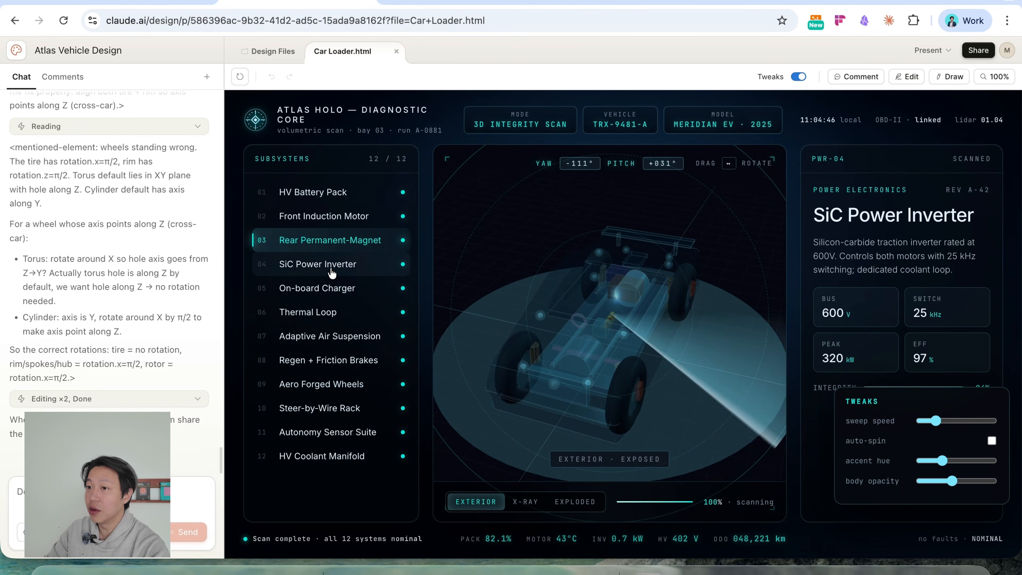
click(325, 361)
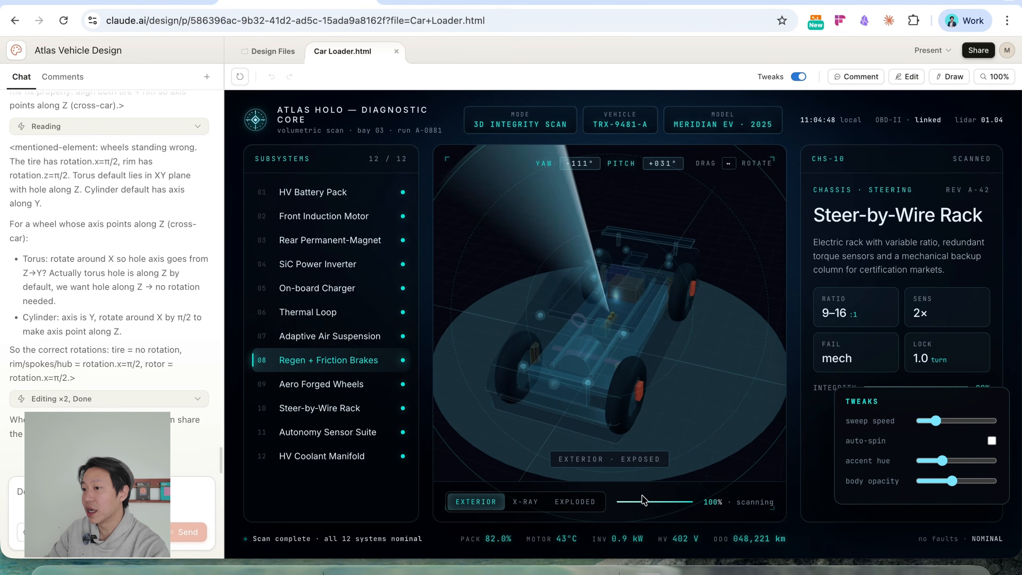
click(526, 503)
click(575, 501)
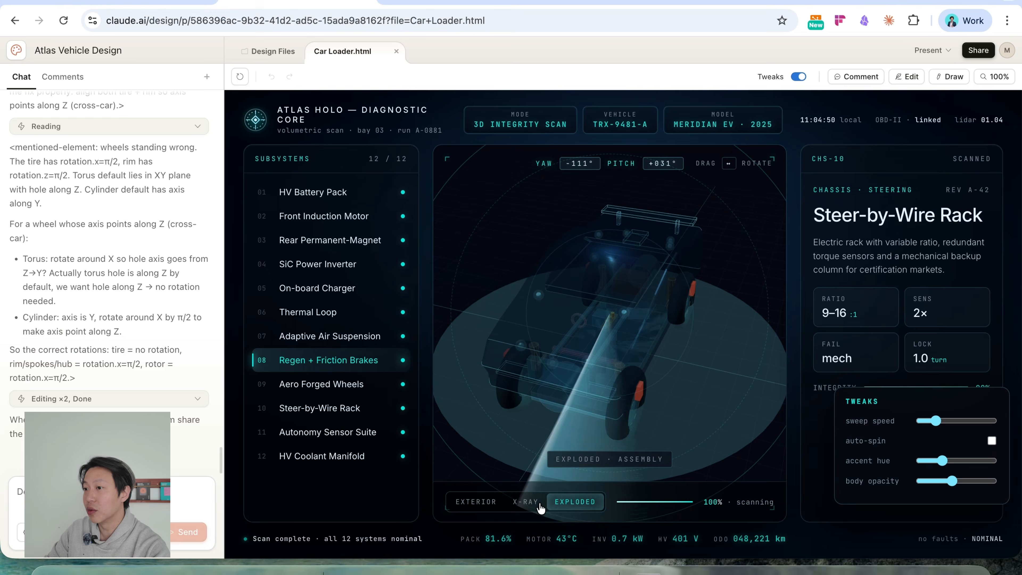
click(486, 502)
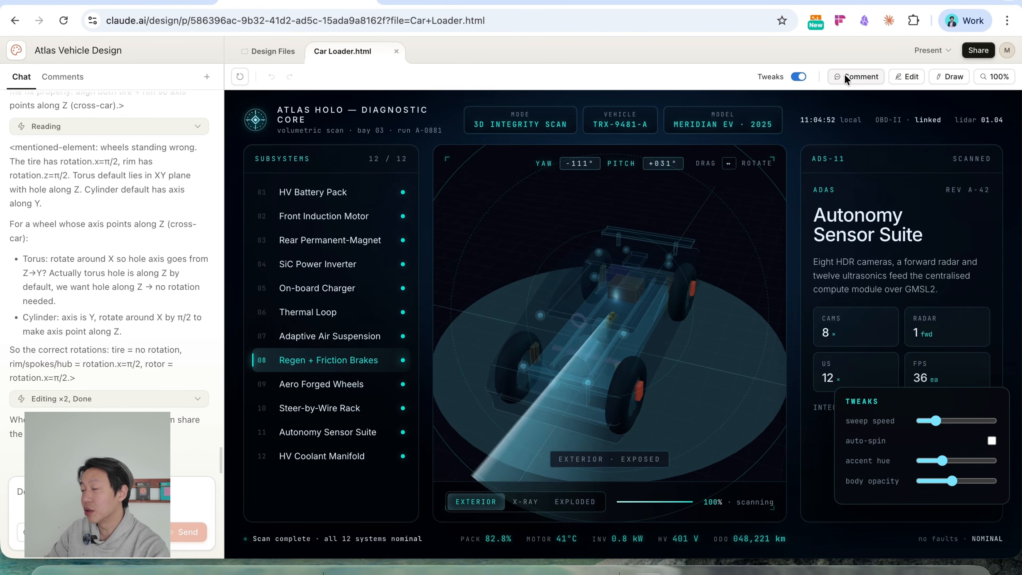
Add a comment on the 3D car hologram reading "hey make this white in color" and send it to Claude.
drag(743, 343, 725, 364)
mouse_move(561, 389)
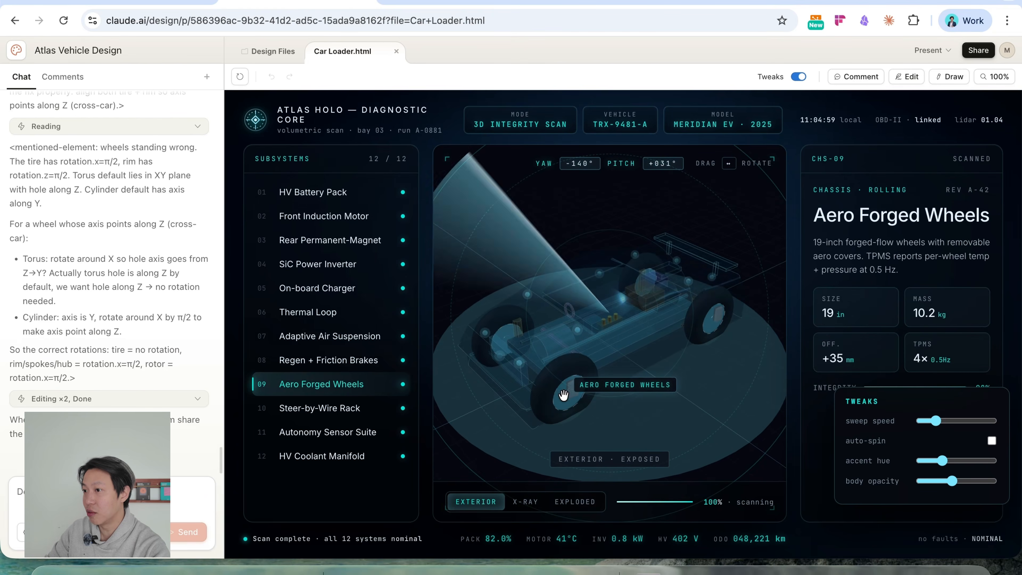
click(856, 76)
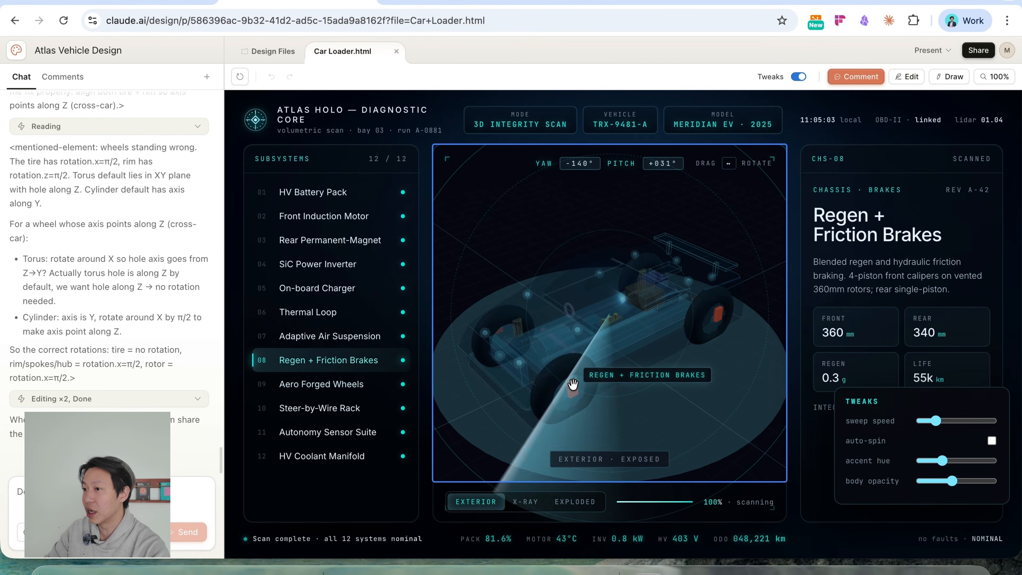
click(554, 390)
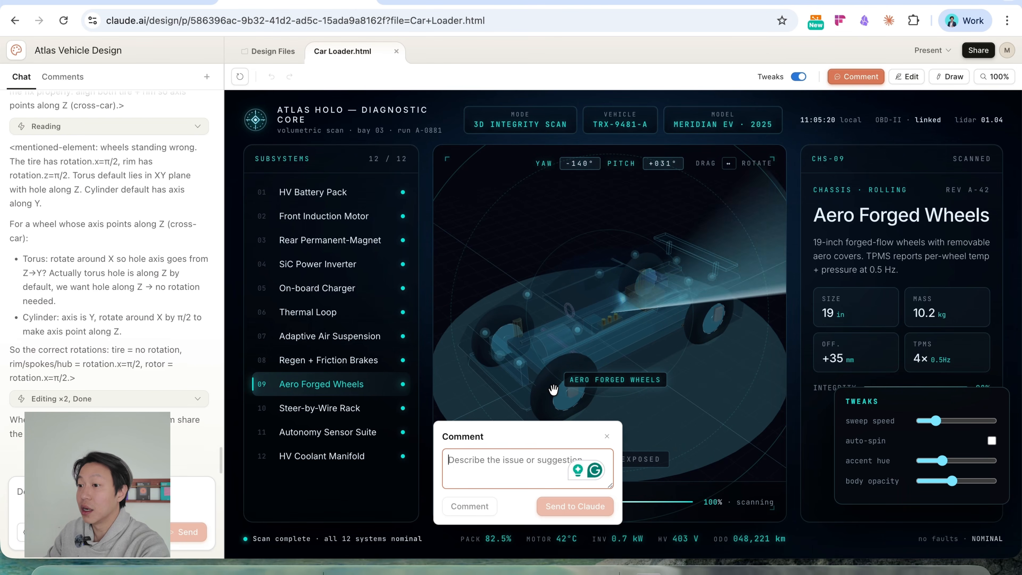
click(522, 459)
text(hey make this )
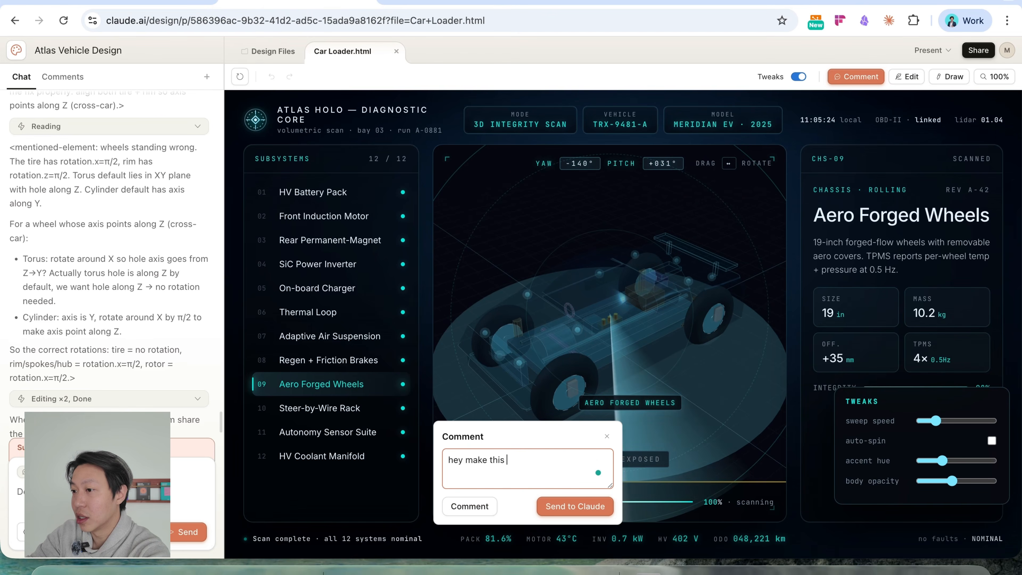
text(white)
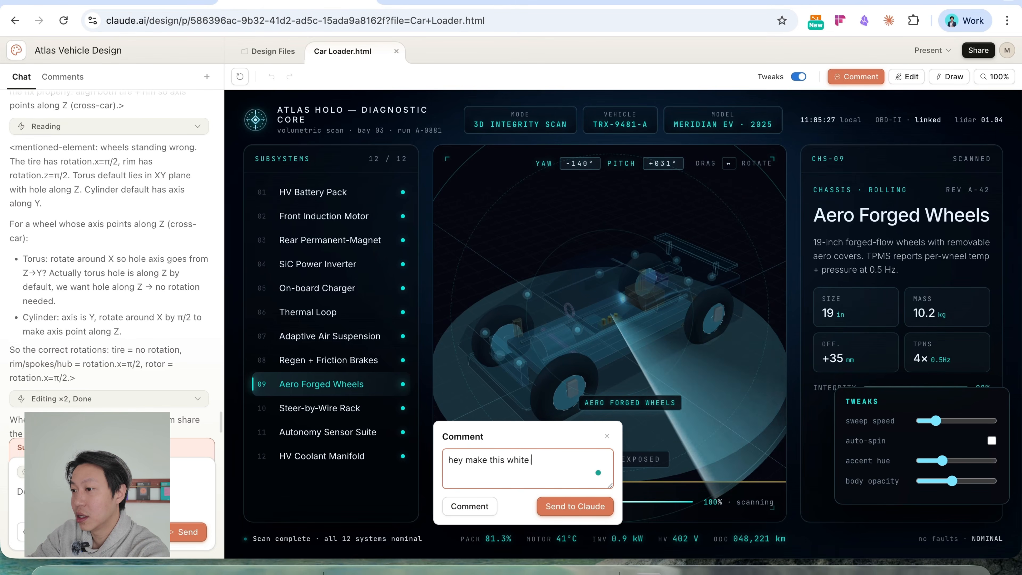
text( in cl)
key(BackSpace)
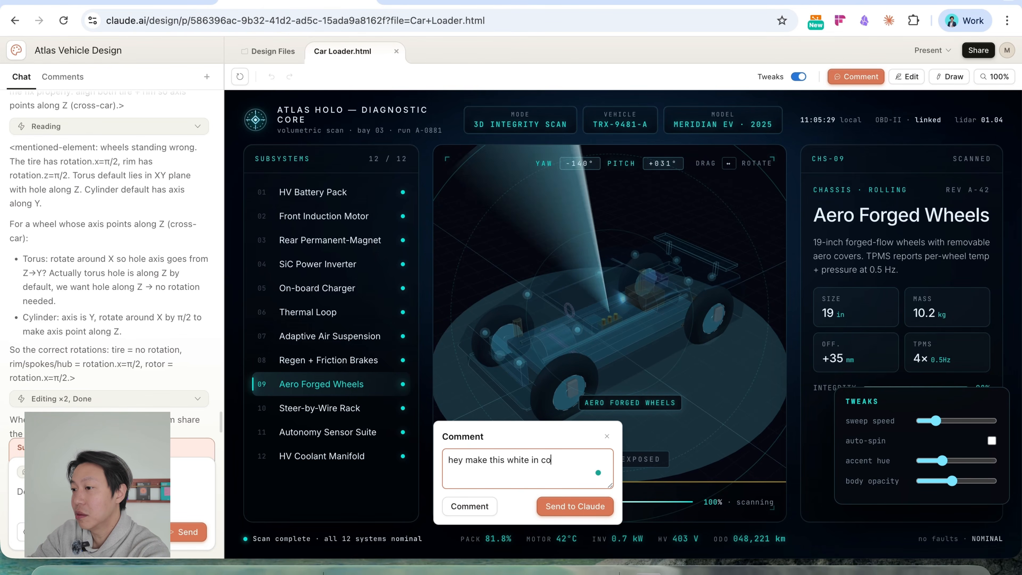
text(olor)
click(588, 506)
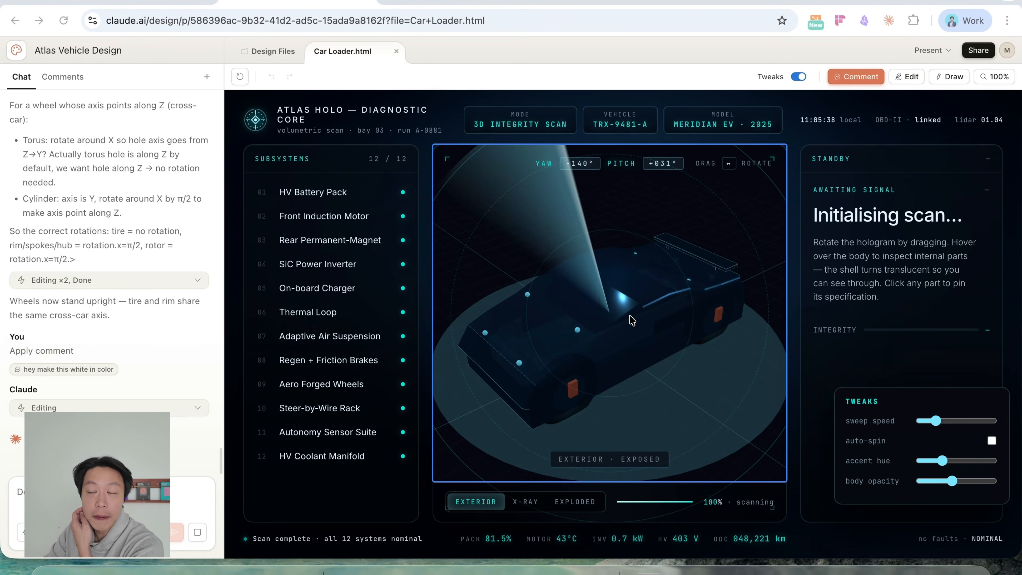
Rotate the car hologram in Car Loader.html to examine its body and exposed internal parts from other angles.
drag(634, 331, 644, 277)
drag(686, 365, 499, 318)
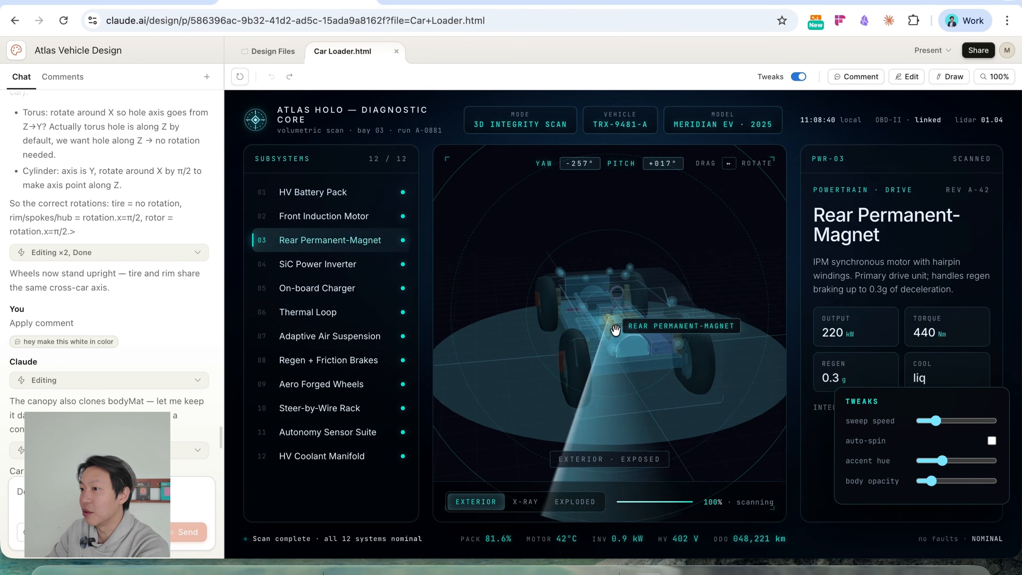
drag(706, 334, 640, 331)
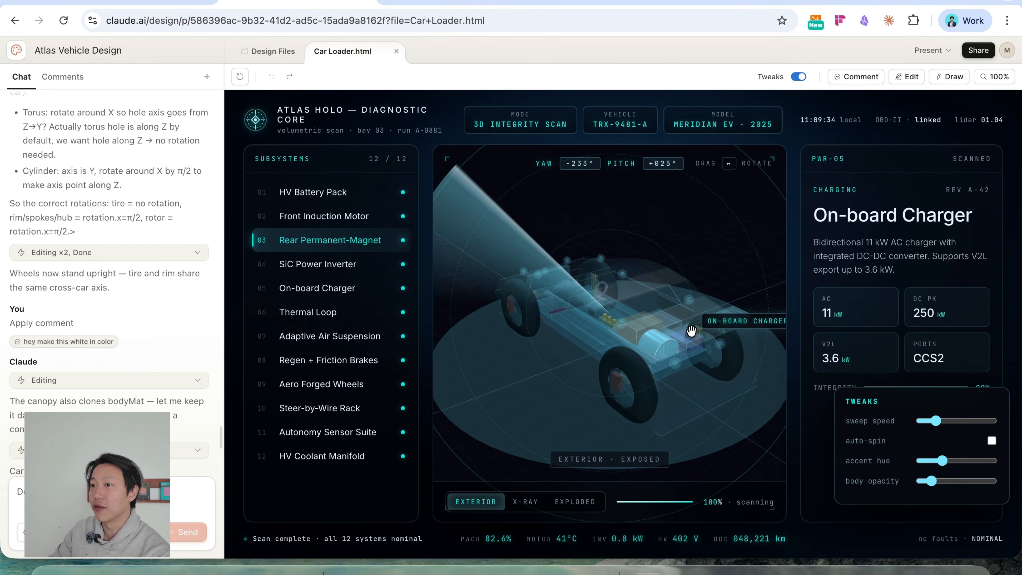
mouse_move(653, 339)
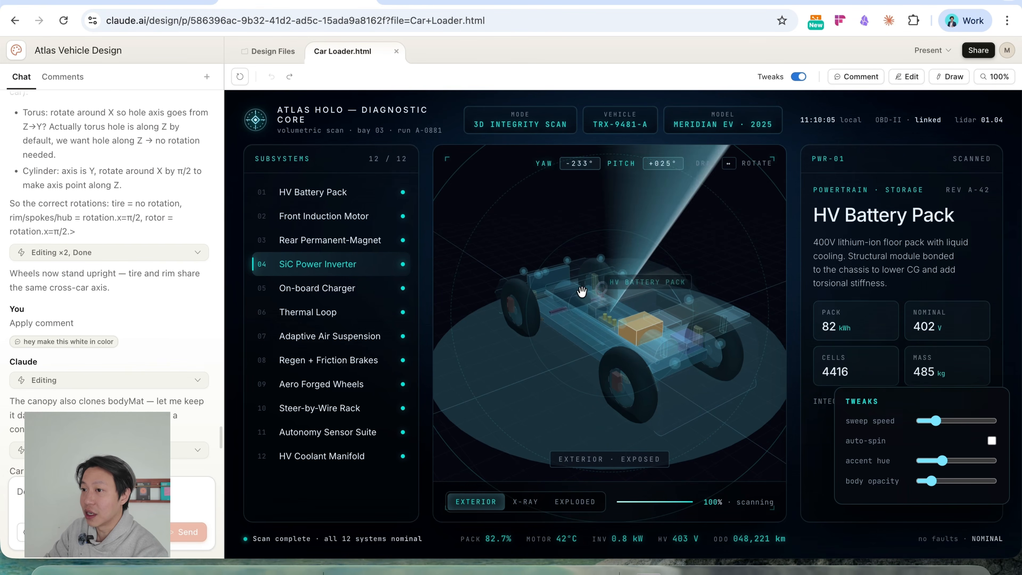
Inspect the Front Induction Motor, HV Battery Pack, On-board Charger and Steer-by-Wire Rack from the subsystem list.
click(326, 216)
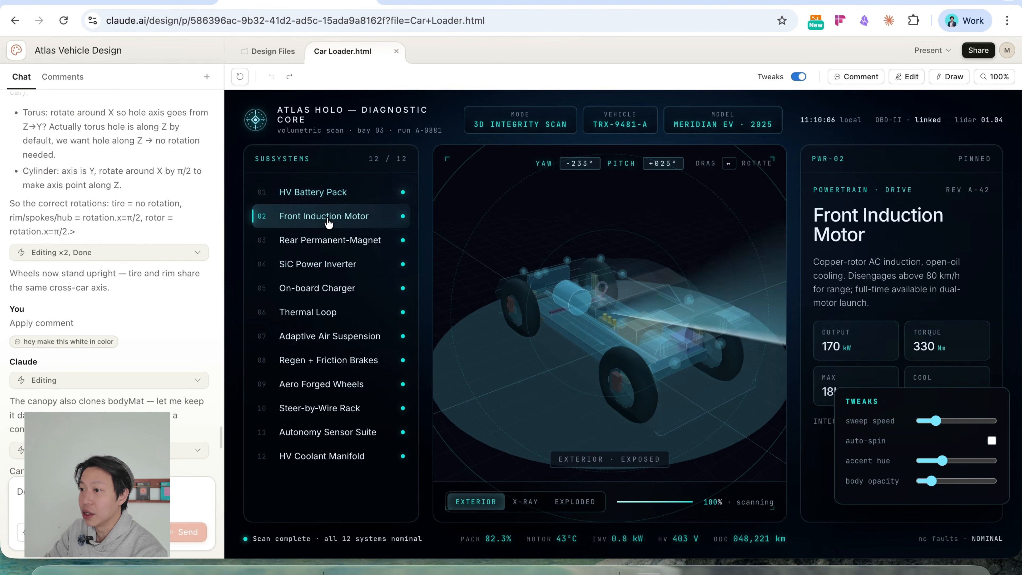
click(337, 197)
click(335, 288)
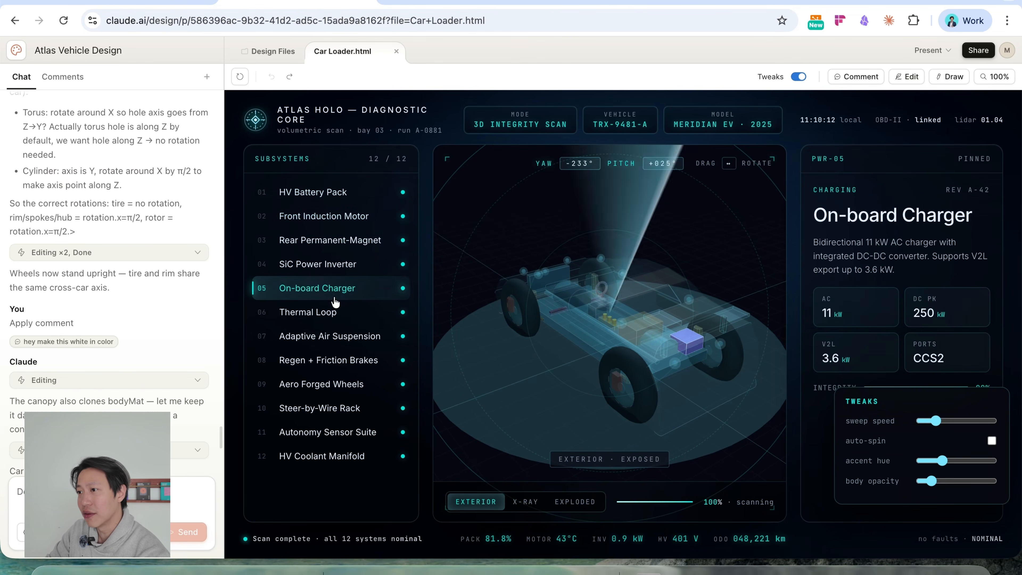
click(328, 406)
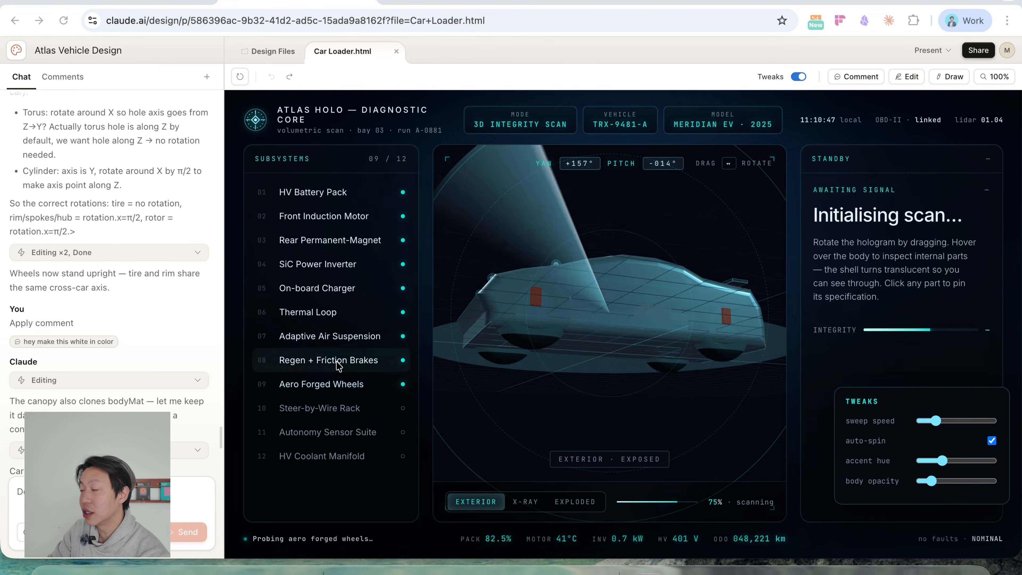
Open the sharing and export options of the Atlas Vehicle Design project.
click(978, 51)
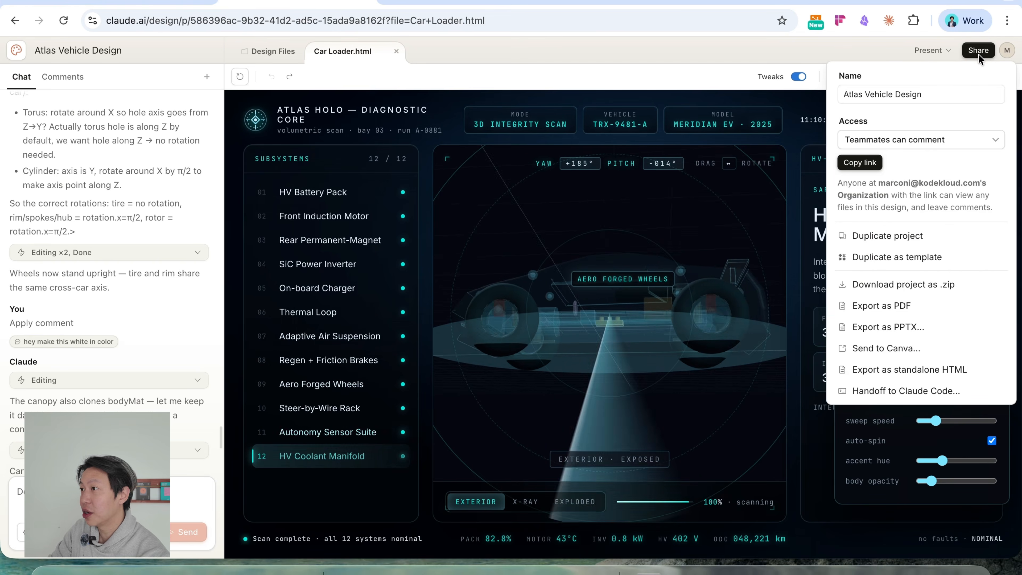